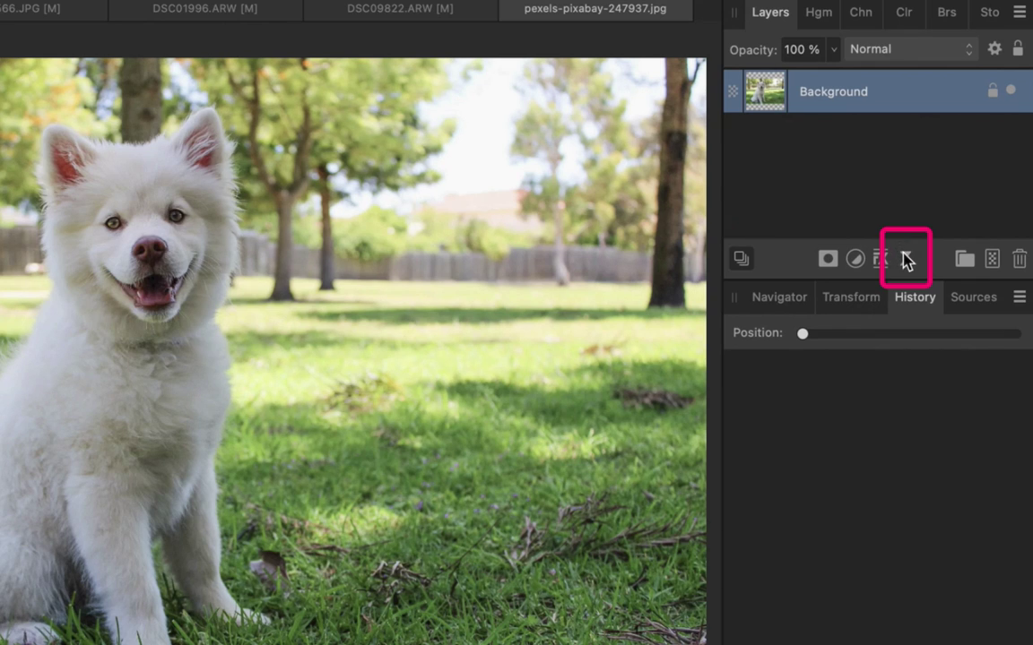
# Step: Add a Live Depth of Field blur to the puppy photo and switch its mode to Tilt Shift
pyautogui.click(905, 258)
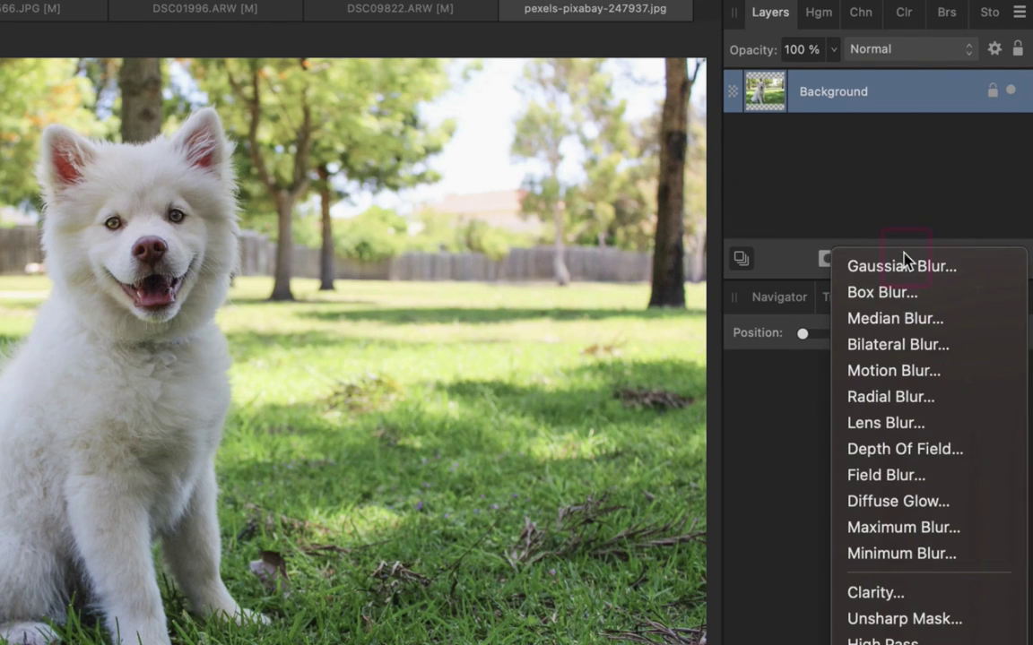
pyautogui.click(903, 449)
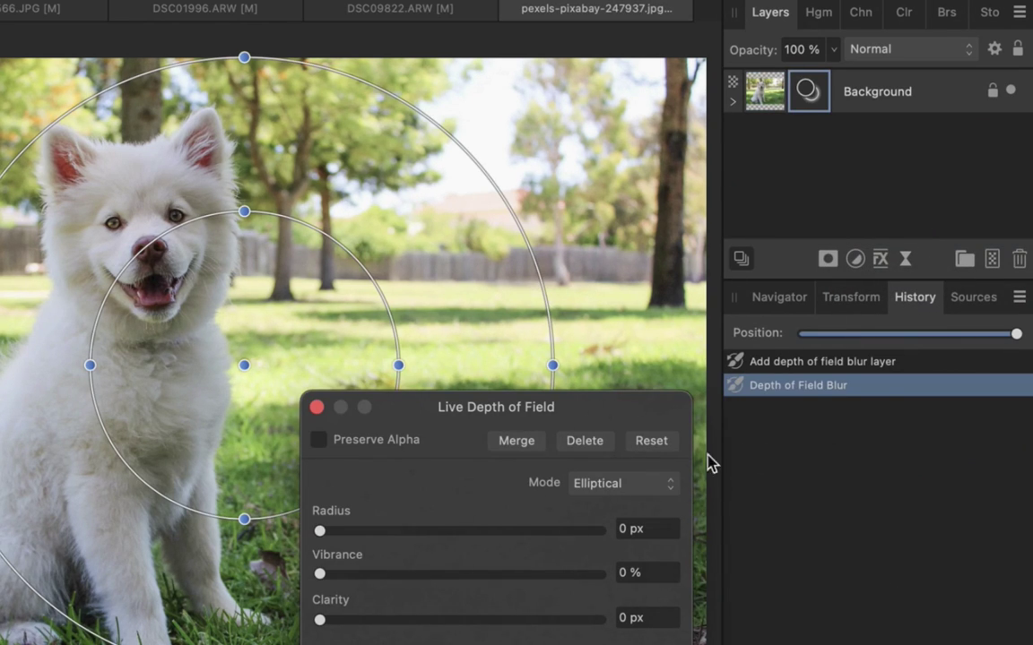
pyautogui.click(642, 482)
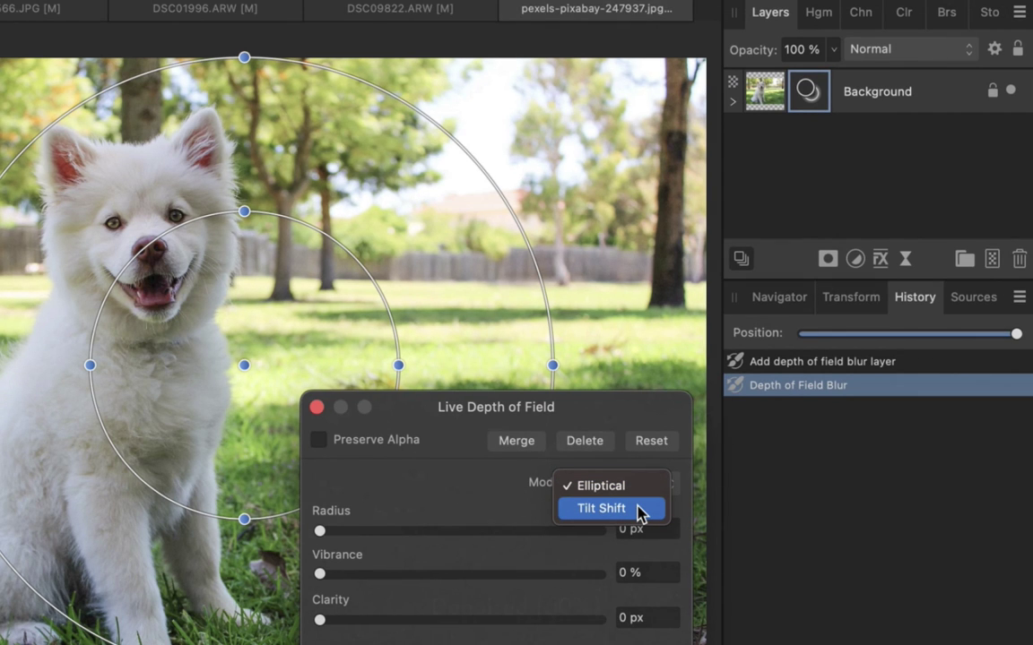
pyautogui.click(602, 508)
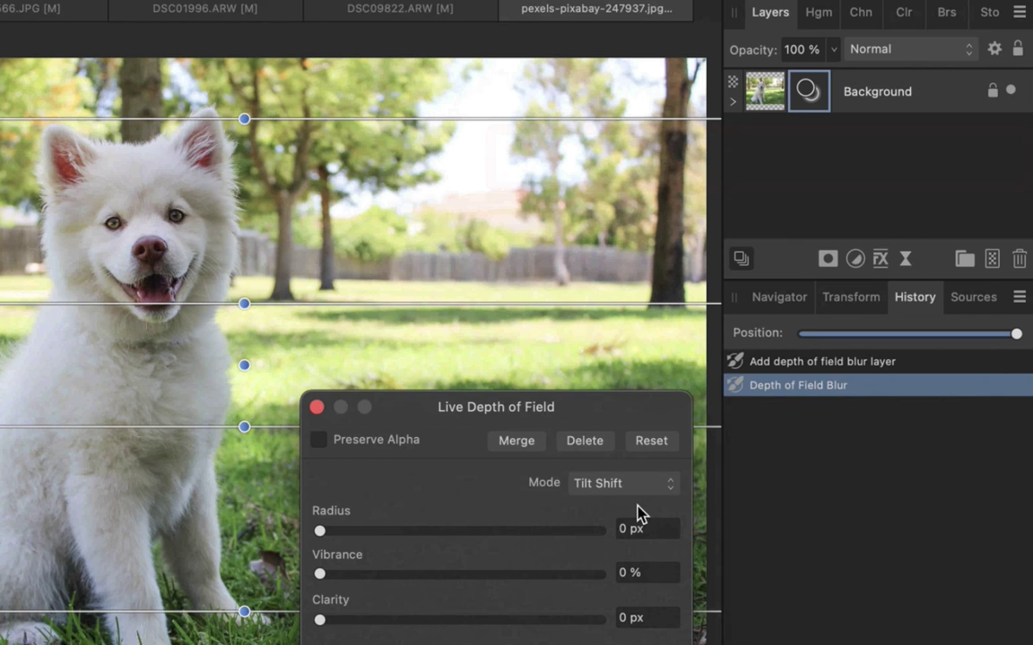
# Step: Raise the tilt-shift blur radius to 100 px and lower the sharp focus band on the dog
pyautogui.moveTo(614, 416); pyautogui.dragTo(956, 369)
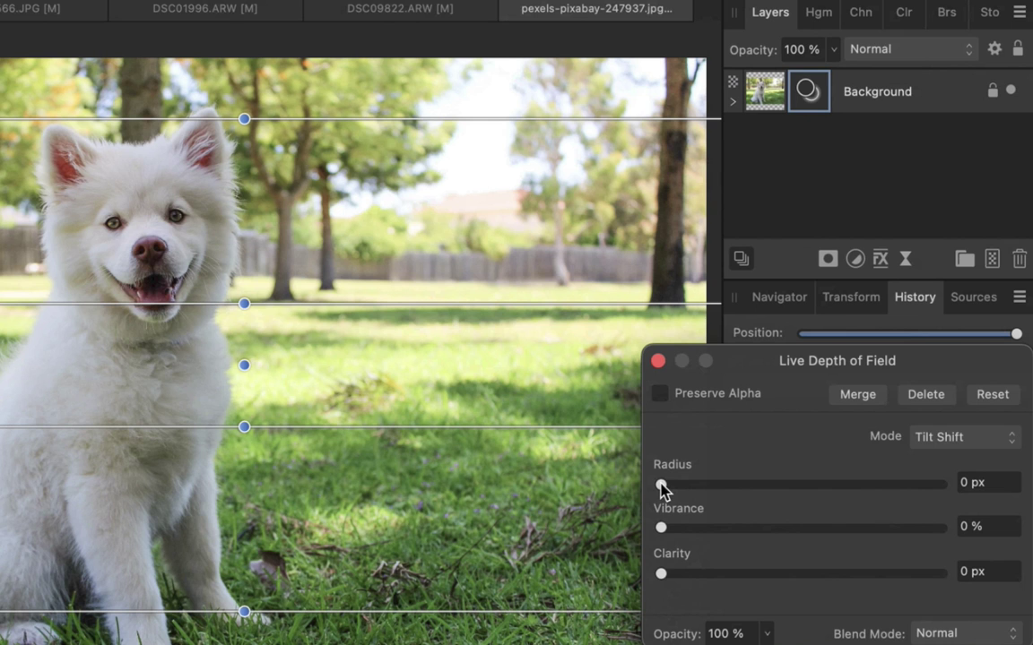
pyautogui.moveTo(661, 485); pyautogui.dragTo(1020, 527)
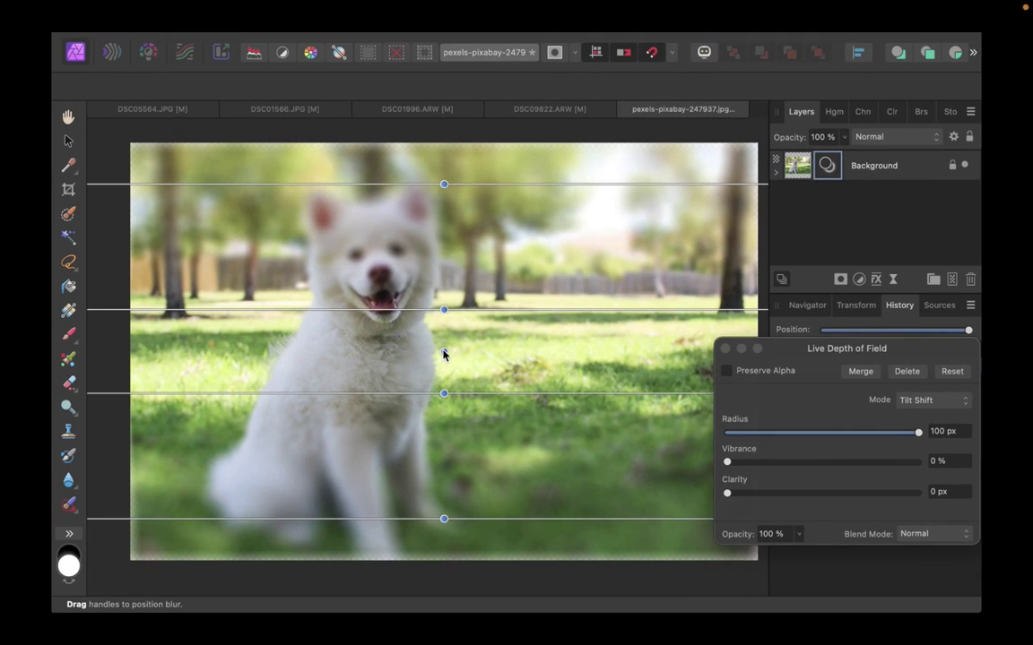
pyautogui.moveTo(444, 352); pyautogui.dragTo(436, 402)
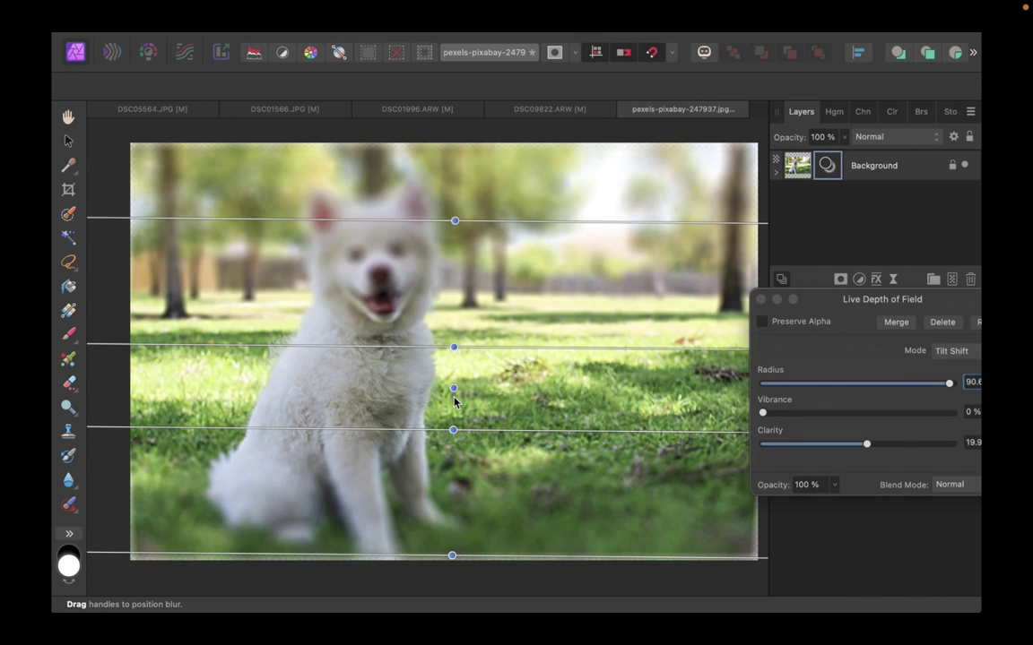
# Step: Move the focus band down to the grass at the dog's feet and widen the upper blur transition
pyautogui.moveTo(454, 395); pyautogui.dragTo(460, 519)
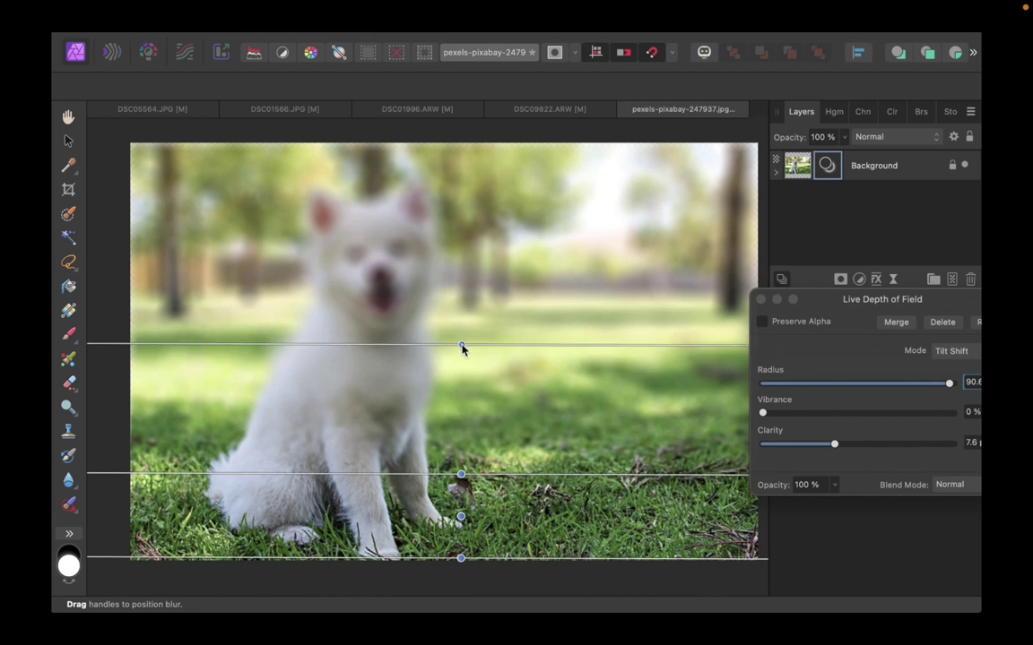
pyautogui.moveTo(460, 347); pyautogui.dragTo(466, 324)
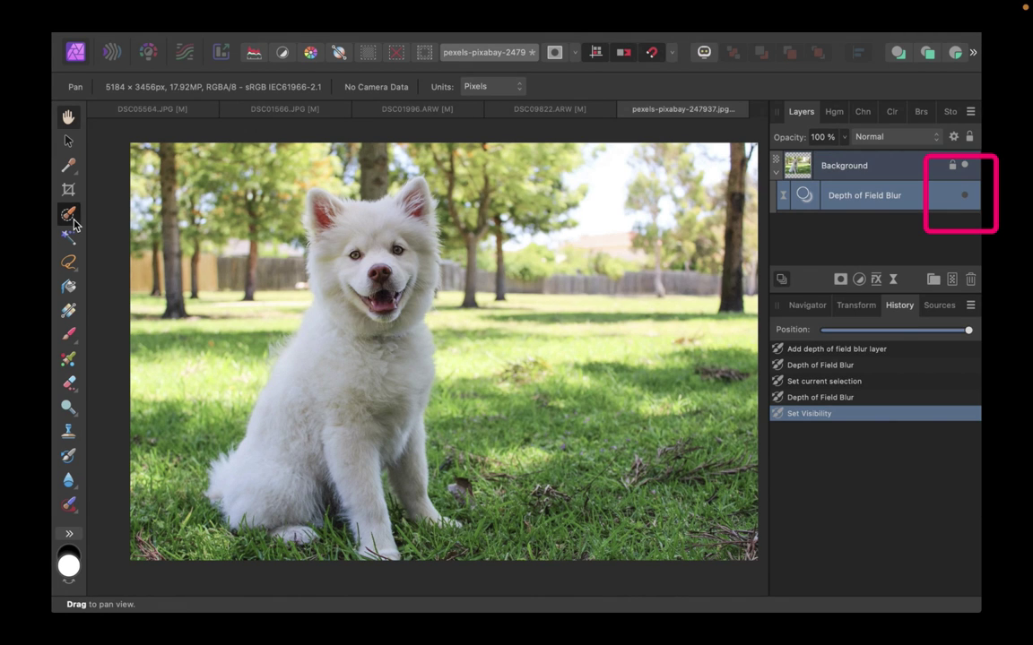
# Step: Paint a smart selection with the Selection Brush over the puppy from its head down to its body and paws
pyautogui.click(70, 215)
pyautogui.scroll(5, 321, 207)
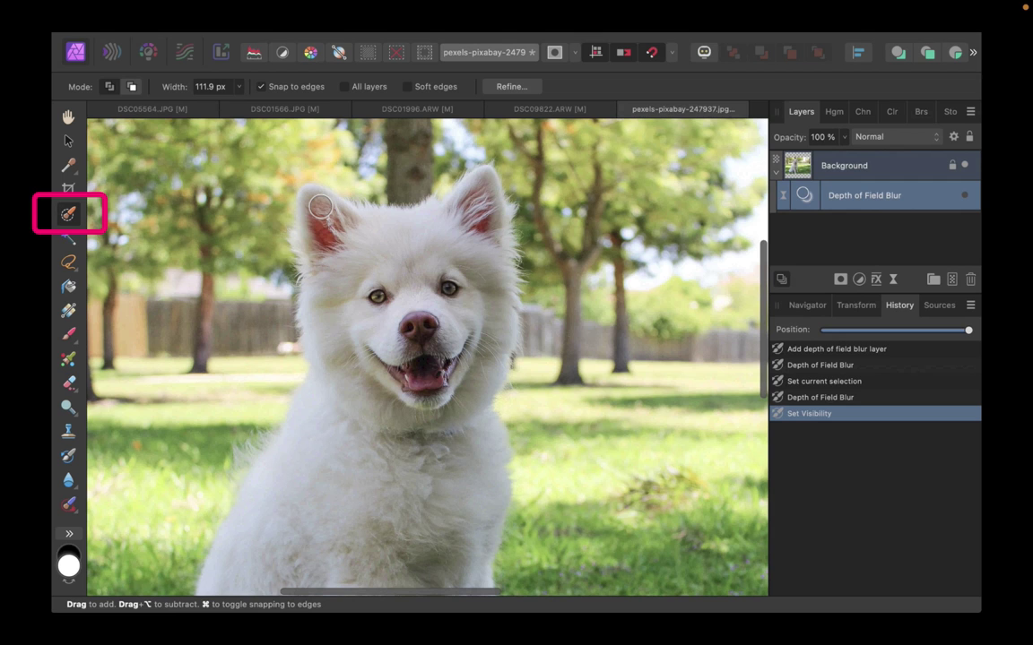
pyautogui.moveTo(357, 230)
pyautogui.mouseDown()
pyautogui.moveTo(415, 248)
pyautogui.moveTo(376, 230)
pyautogui.moveTo(476, 202)
pyautogui.moveTo(476, 317)
pyautogui.moveTo(424, 399)
pyautogui.moveTo(341, 269)
pyautogui.moveTo(319, 259)
pyautogui.moveTo(338, 429)
pyautogui.moveTo(387, 452)
pyautogui.moveTo(422, 488)
pyautogui.mouseUp()
pyautogui.click(843, 165)
pyautogui.scroll(-4, 422, 487)
pyautogui.moveTo(502, 270)
pyautogui.mouseDown()
pyautogui.moveTo(502, 505)
pyautogui.moveTo(487, 562)
pyautogui.moveTo(426, 449)
pyautogui.moveTo(420, 320)
pyautogui.moveTo(330, 280)
pyautogui.moveTo(283, 343)
pyautogui.moveTo(340, 257)
pyautogui.moveTo(286, 343)
pyautogui.moveTo(269, 497)
pyautogui.moveTo(347, 439)
pyautogui.moveTo(297, 421)
pyautogui.moveTo(195, 501)
pyautogui.moveTo(279, 525)
pyautogui.mouseUp()
pyautogui.moveTo(249, 396); pyautogui.dragTo(260, 287)
pyautogui.scroll(5, 369, 223)
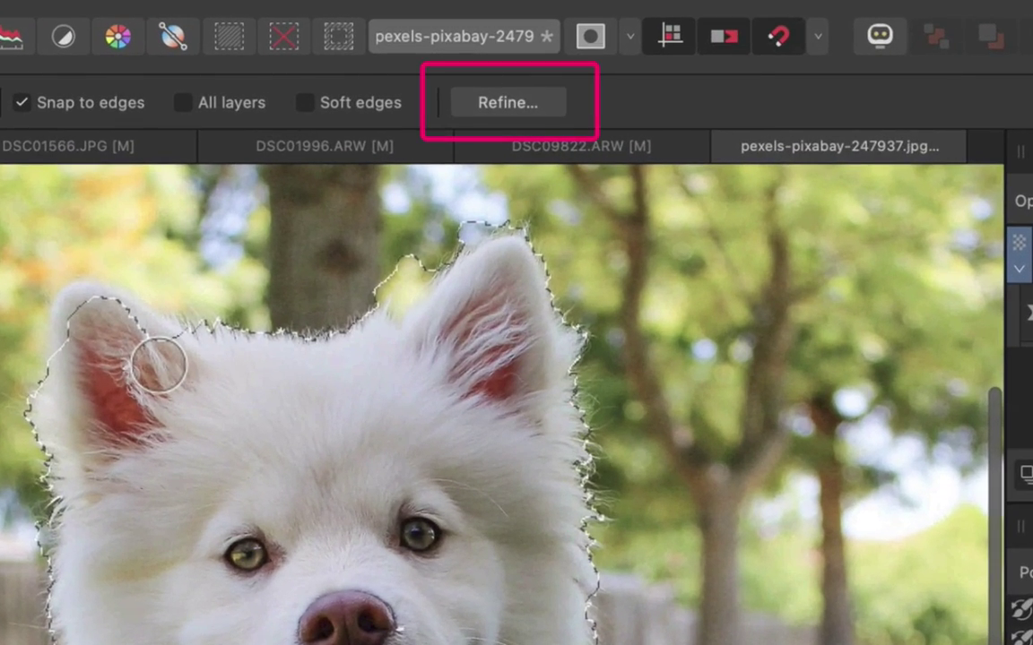
# Step: Open Refine Selection and move its settings panel clear of the dog
pyautogui.click(536, 100)
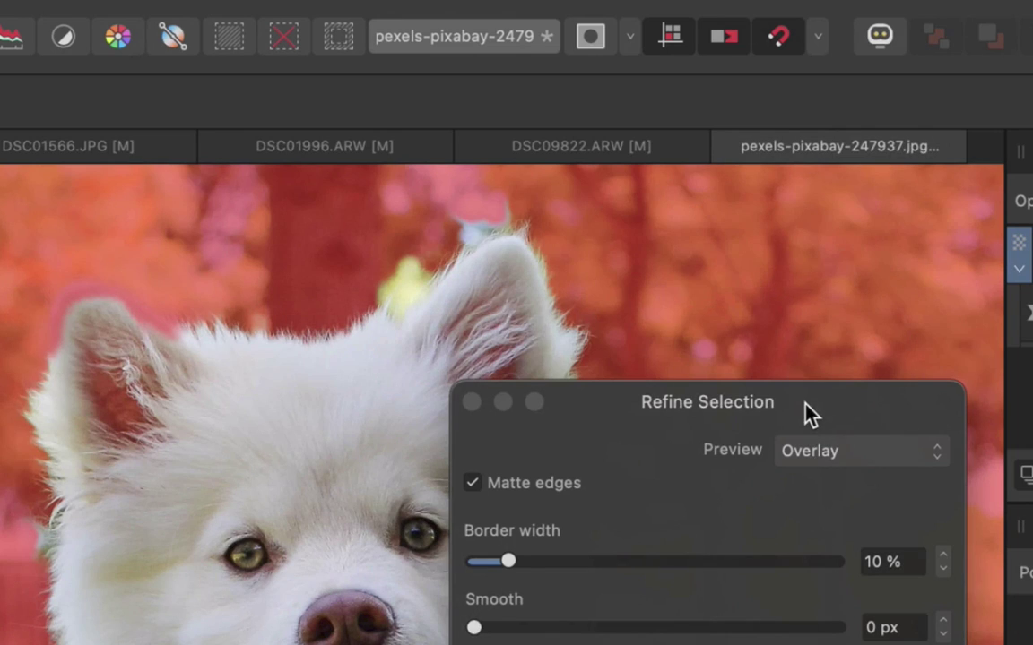
pyautogui.moveTo(804, 414)
pyautogui.mouseDown()
pyautogui.moveTo(1032, 314)
pyautogui.moveTo(1032, 278)
pyautogui.mouseUp()
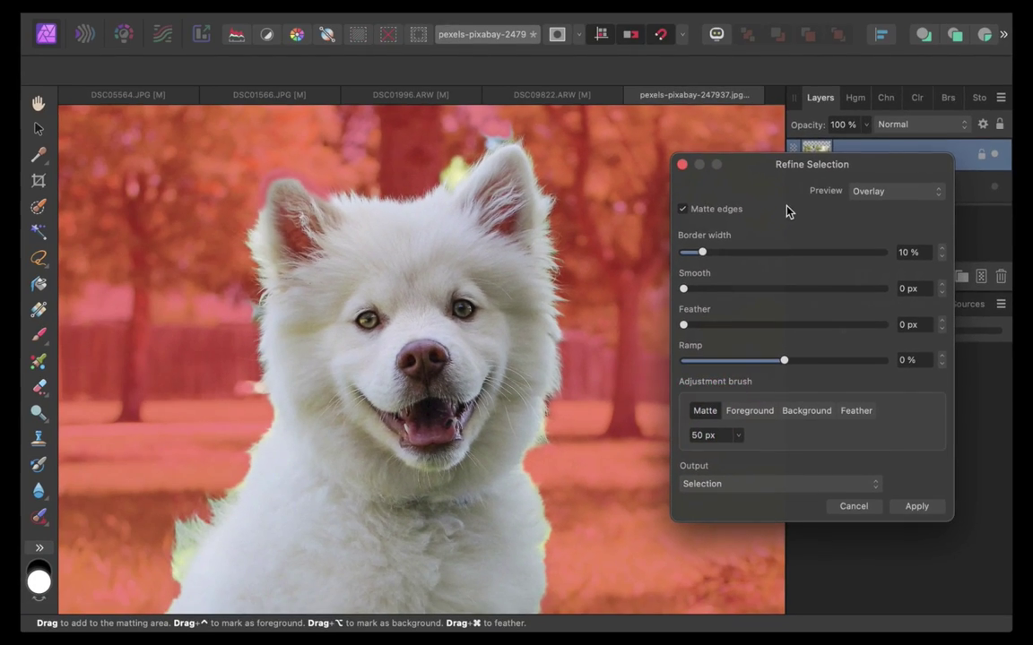
pyautogui.moveTo(784, 204); pyautogui.dragTo(845, 185)
# Step: Paint matte strokes along the fur edges on both sides of the dog and apply the refinement
pyautogui.moveTo(530, 465)
pyautogui.mouseDown()
pyautogui.moveTo(551, 346)
pyautogui.moveTo(458, 143)
pyautogui.moveTo(249, 203)
pyautogui.moveTo(221, 496)
pyautogui.moveTo(155, 621)
pyautogui.mouseUp()
pyautogui.scroll(-5, 159, 609)
pyautogui.moveTo(546, 234); pyautogui.dragTo(524, 519)
pyautogui.scroll(5, 522, 475)
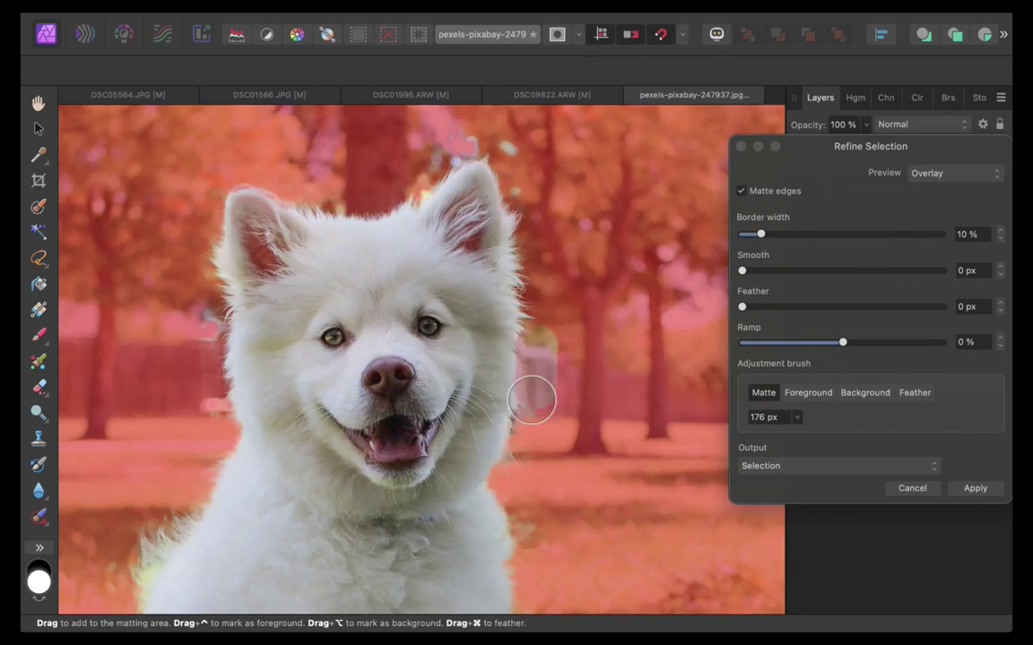
pyautogui.scroll(3, 549, 403)
pyautogui.scroll(5, 420, 439)
pyautogui.scroll(3, 593, 307)
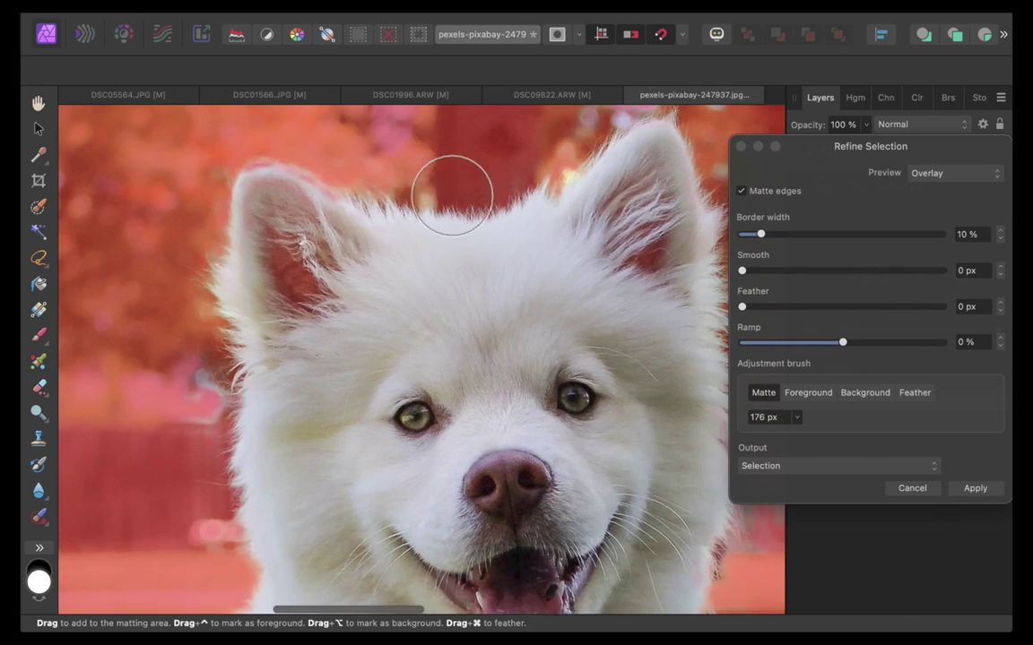
pyautogui.scroll(1, 405, 196)
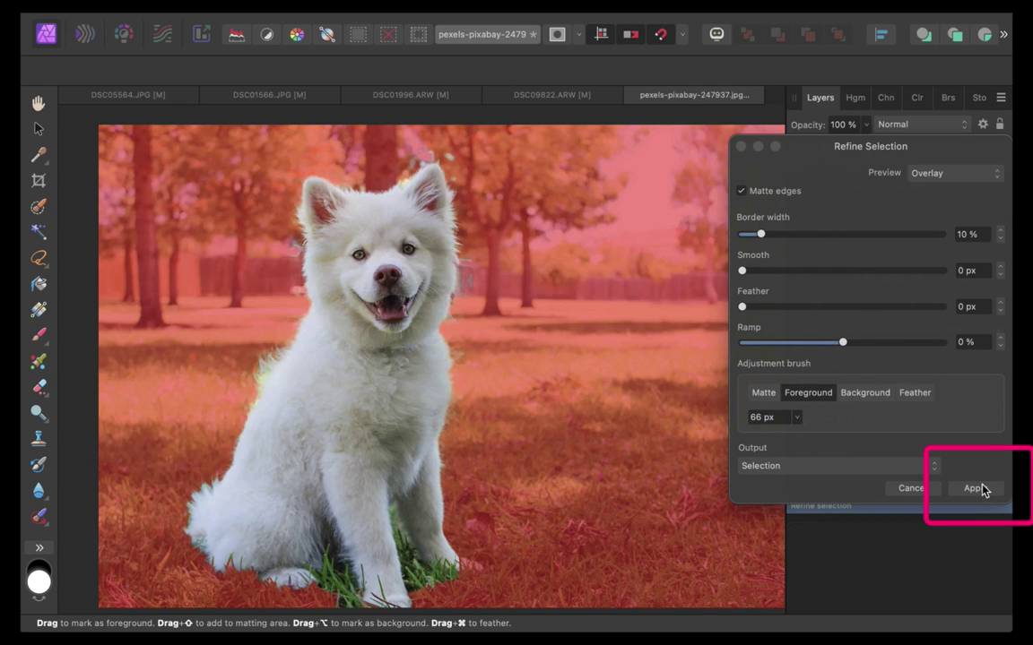
pyautogui.click(982, 490)
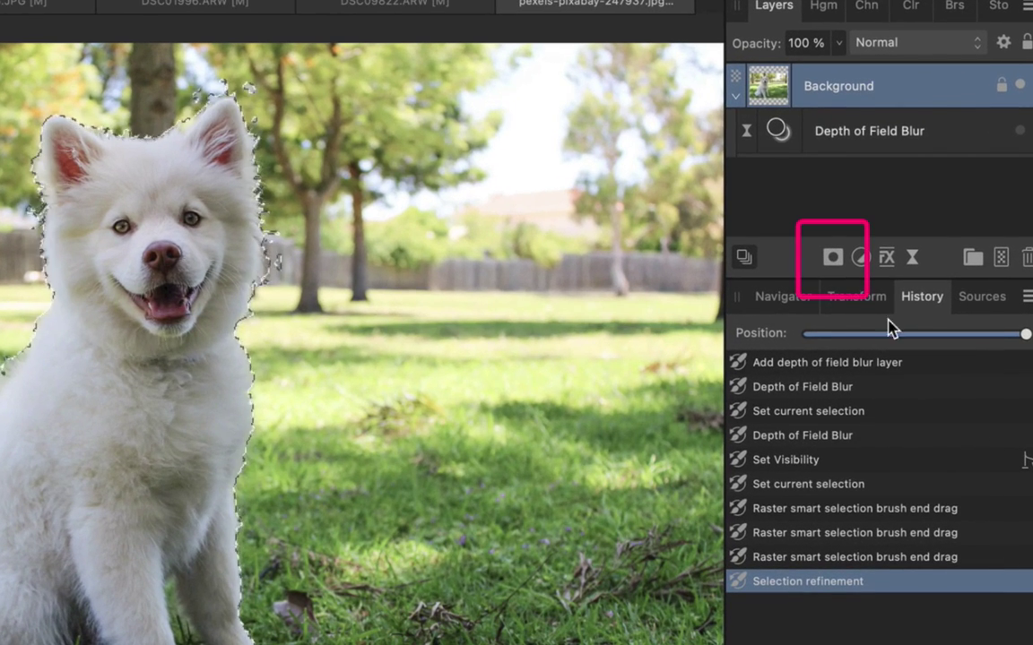
# Step: Create a mask layer from the puppy selection so the park background turns transparent
pyautogui.click(836, 262)
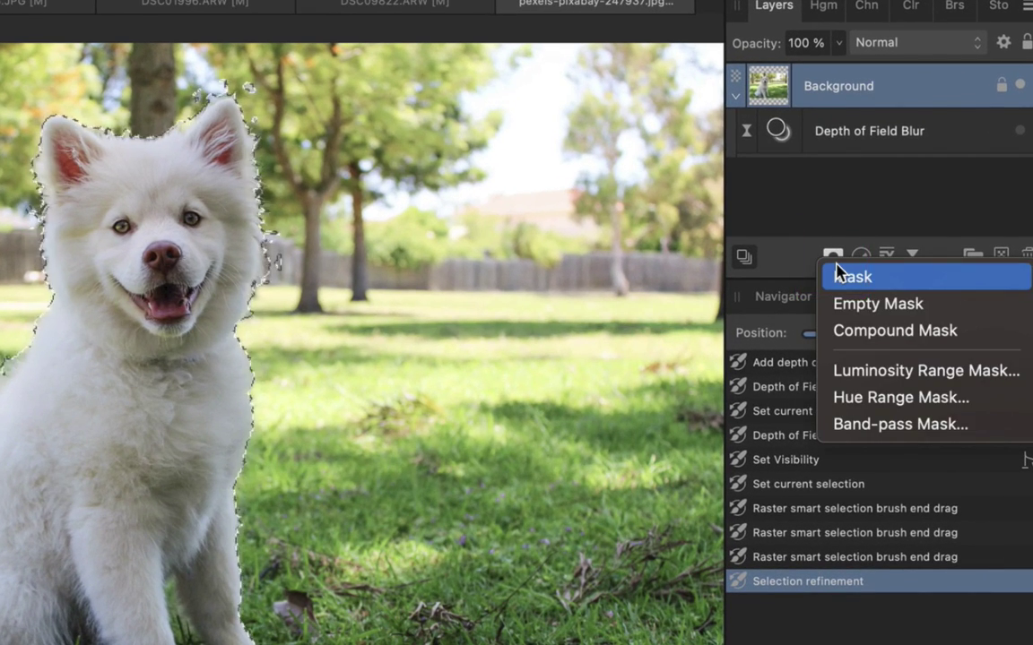
pyautogui.click(848, 278)
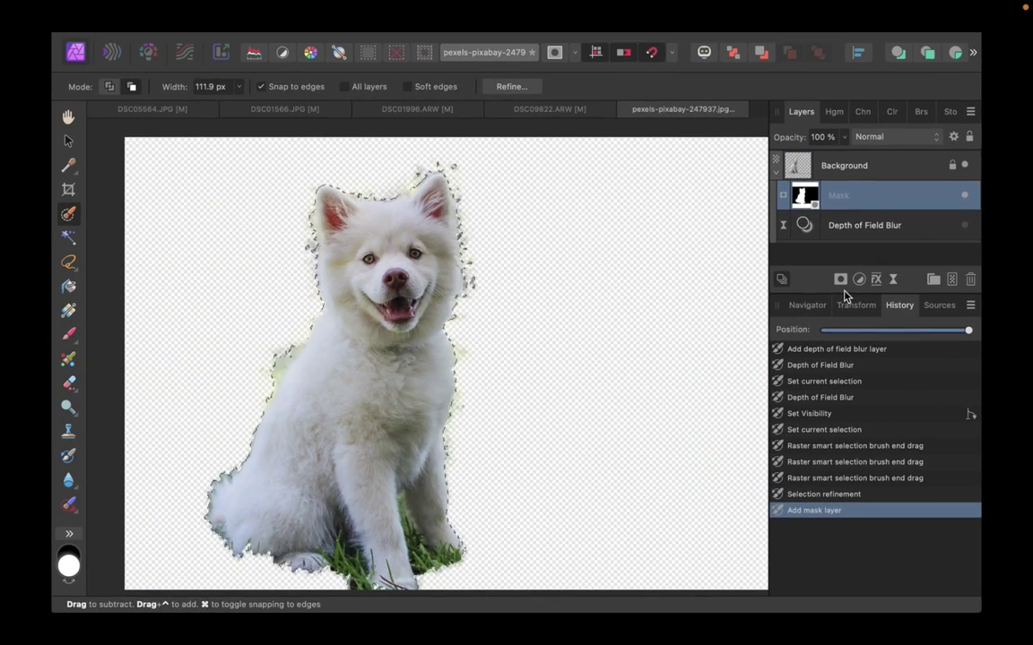
pyautogui.scroll(5, 311, 235)
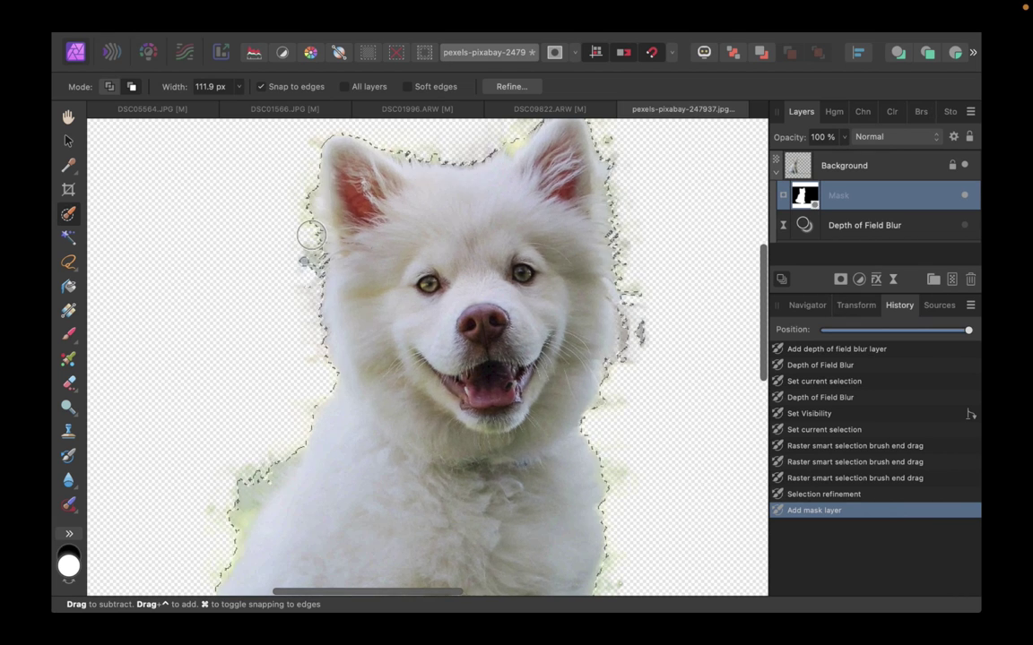
pyautogui.scroll(-3, 311, 235)
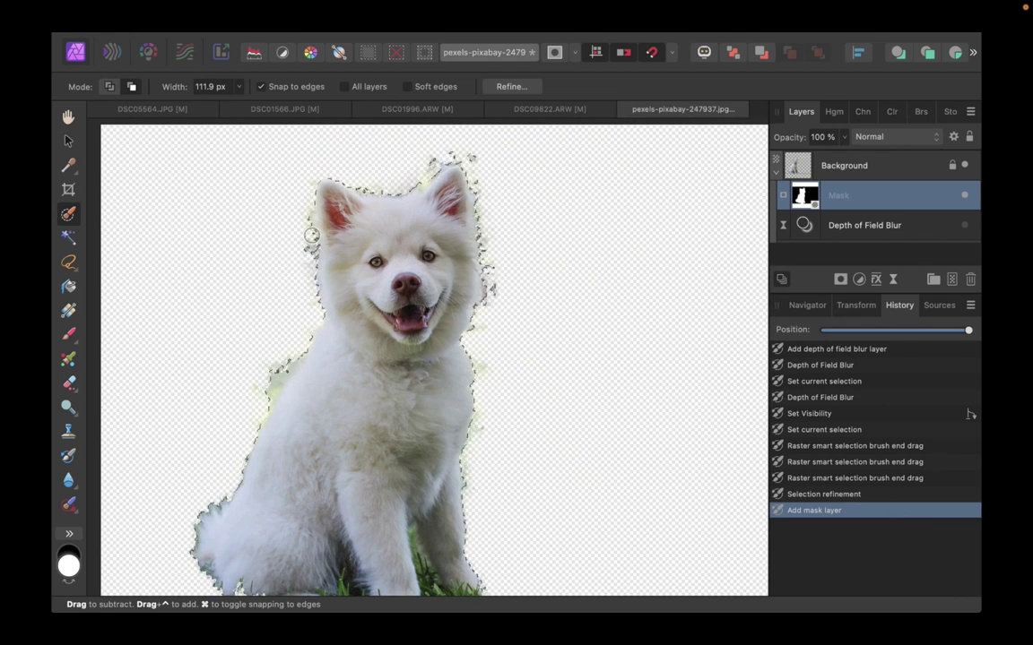
# Step: Deselect with Cmd+D, nest the Mask in the Depth of Field Blur layer, re-enable the blur and expand it
pyautogui.press('super+d')
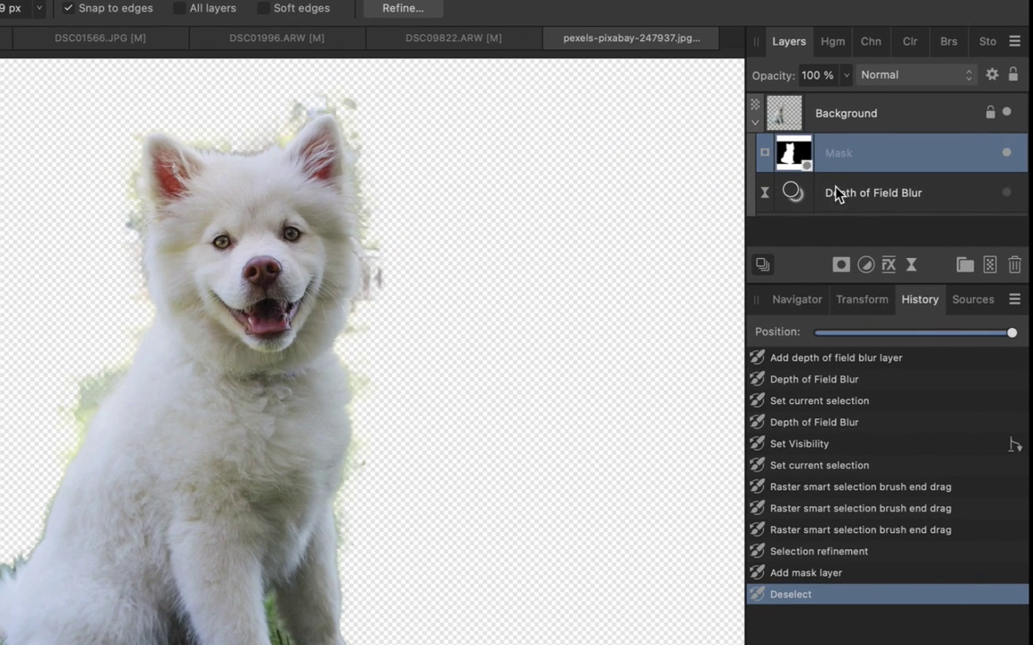
pyautogui.moveTo(801, 154); pyautogui.dragTo(848, 201)
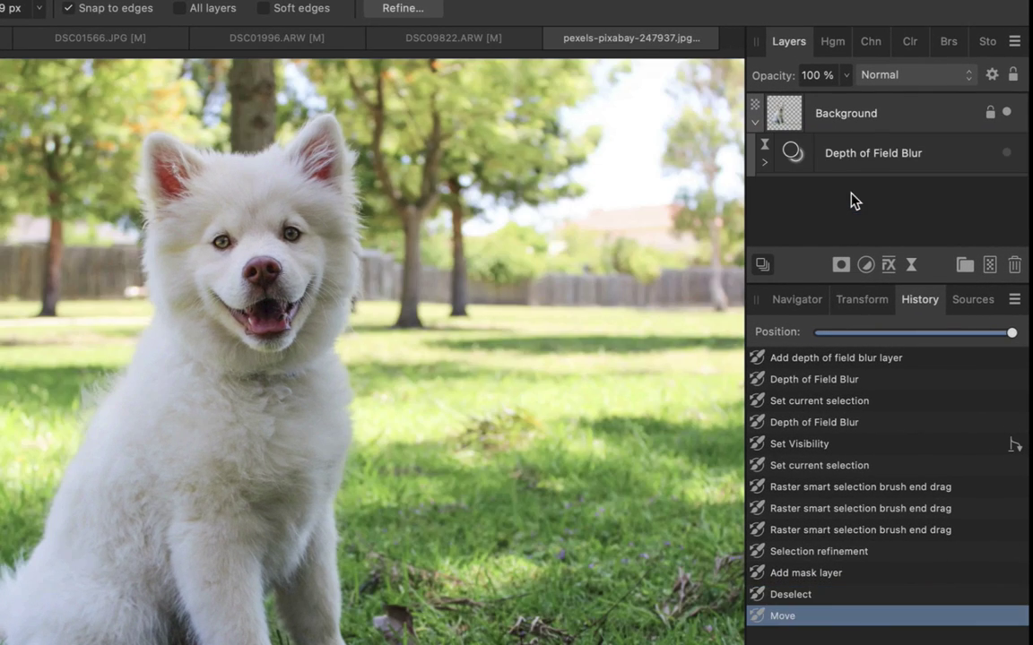
pyautogui.click(1006, 154)
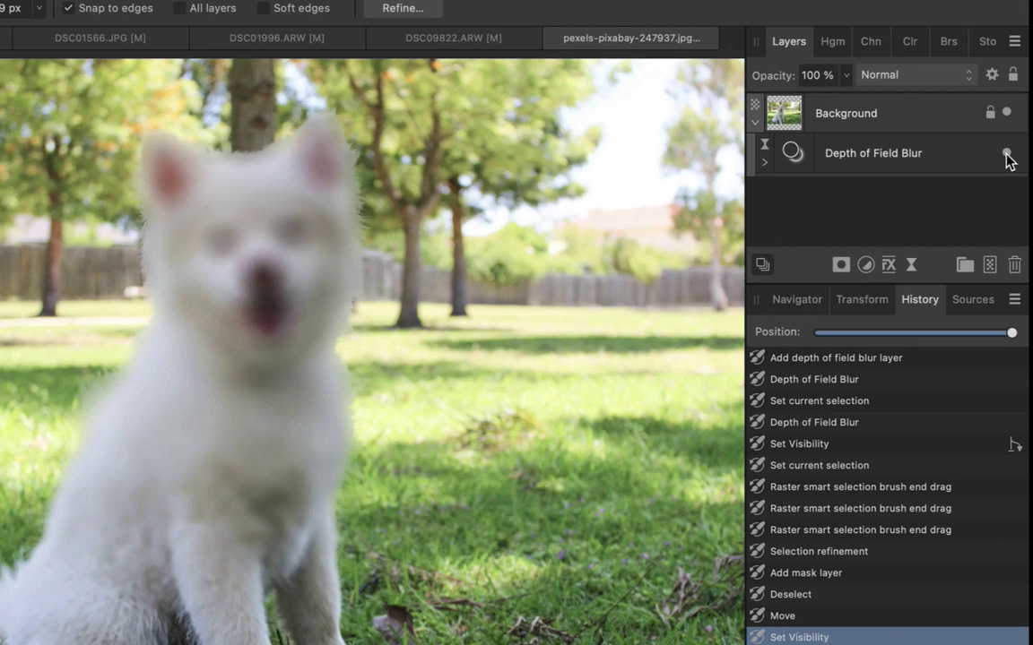
pyautogui.click(765, 165)
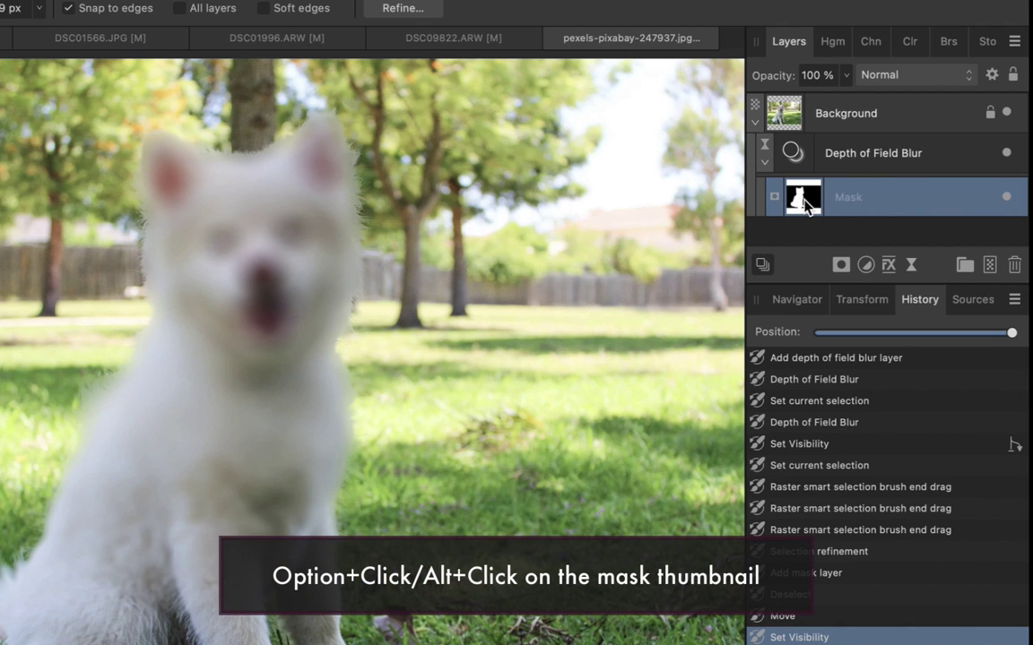
# Step: Show the mask alone, paint out the speck beside the ear and paint the puppy white
pyautogui.keyDown('alt'); pyautogui.click(803, 199); pyautogui.keyUp('alt')
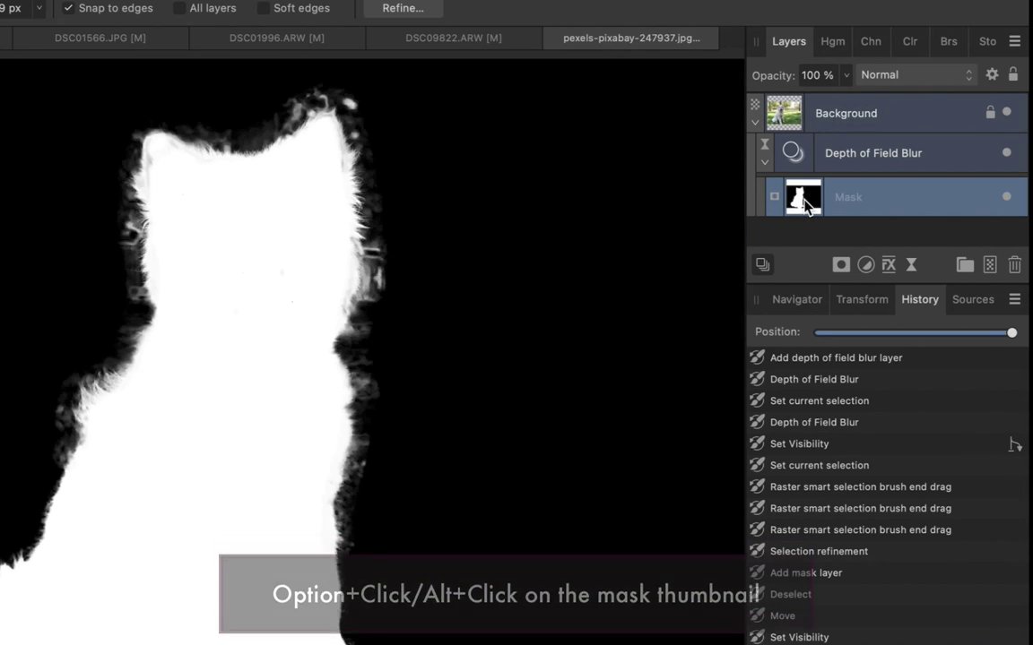
pyautogui.scroll(5, 416, 102)
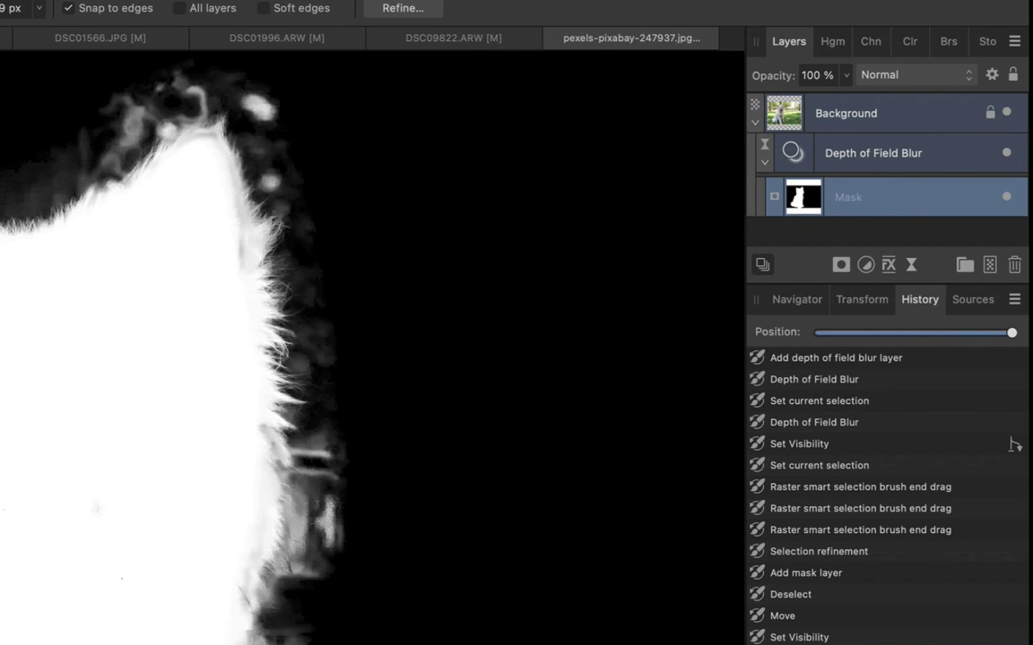
pyautogui.press('b')
pyautogui.click(255, 104)
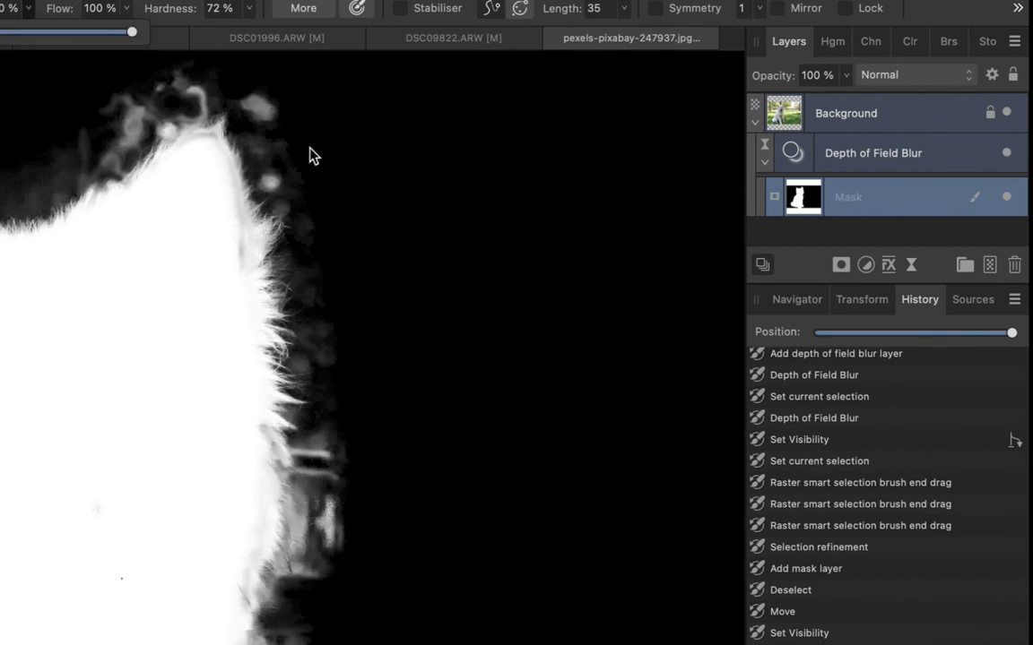
pyautogui.moveTo(162, 81)
pyautogui.mouseDown()
pyautogui.moveTo(76, 175)
pyautogui.moveTo(611, 399)
pyautogui.moveTo(551, 576)
pyautogui.moveTo(93, 189)
pyautogui.moveTo(30, 435)
pyautogui.moveTo(529, 546)
pyautogui.moveTo(527, 228)
pyautogui.mouseUp()
pyautogui.scroll(-5, 520, 247)
pyautogui.click(833, 126)
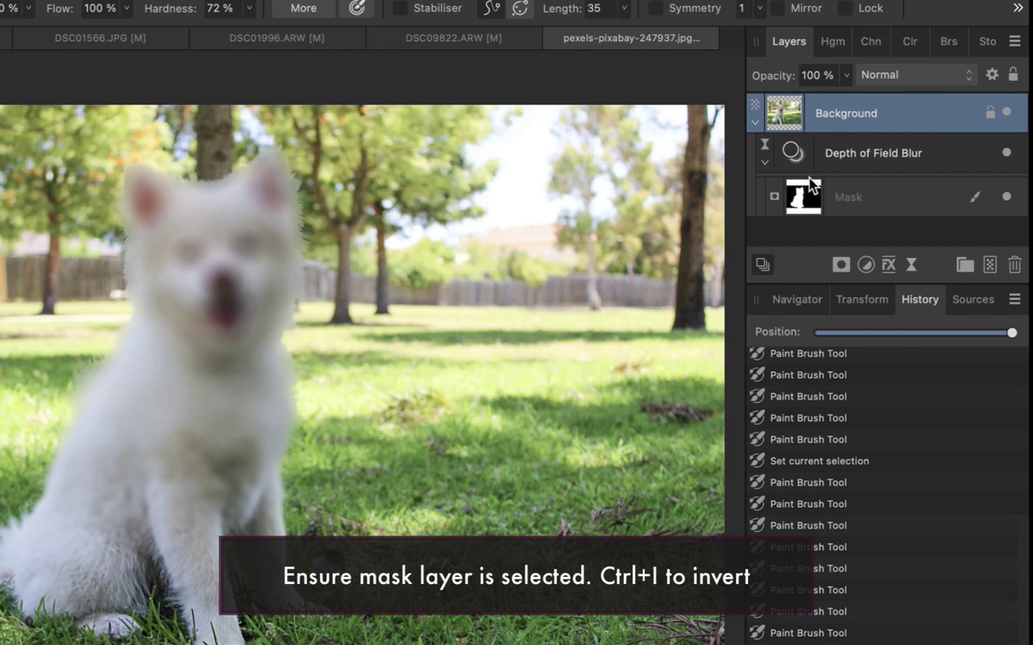
# Step: Select the Mask layer and invert it with Ctrl+I so the puppy stays sharp
pyautogui.click(804, 201)
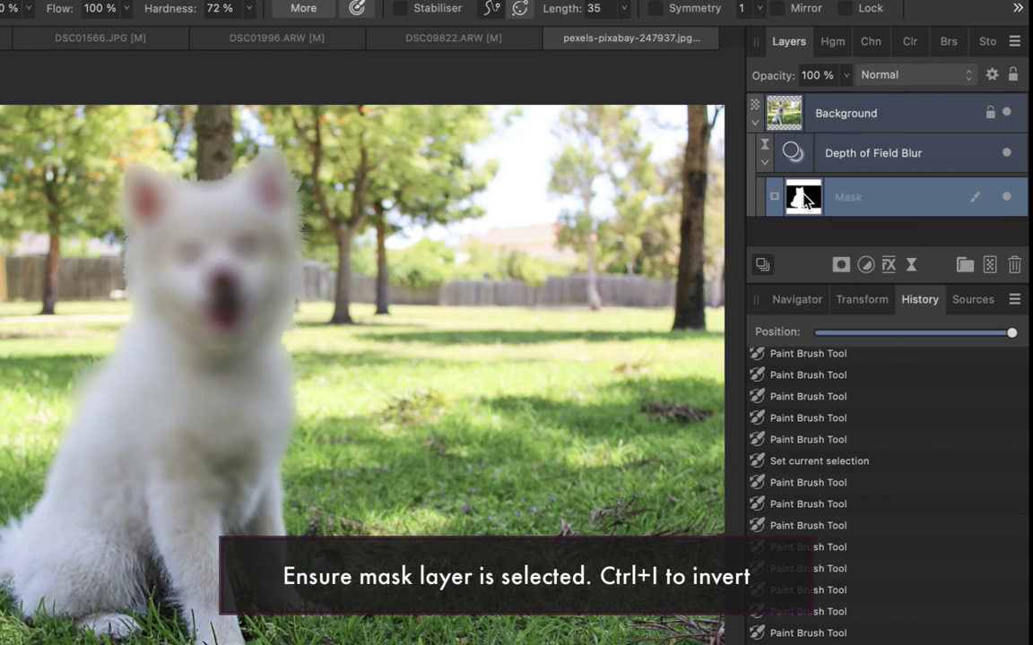
pyautogui.hotkey('ctrl', 'i')
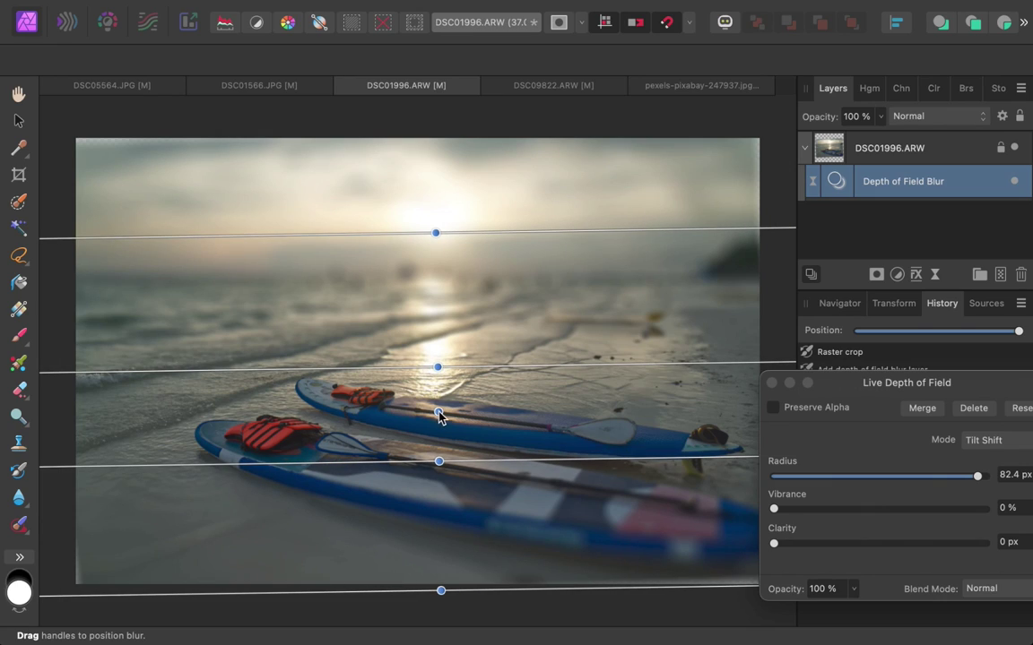
# Step: Rotate the tilt-shift band to rise rightward along the boards and tighten its upper and lower boundaries
pyautogui.moveTo(437, 466)
pyautogui.mouseDown()
pyautogui.moveTo(429, 472)
pyautogui.moveTo(449, 476)
pyautogui.moveTo(435, 478)
pyautogui.mouseUp()
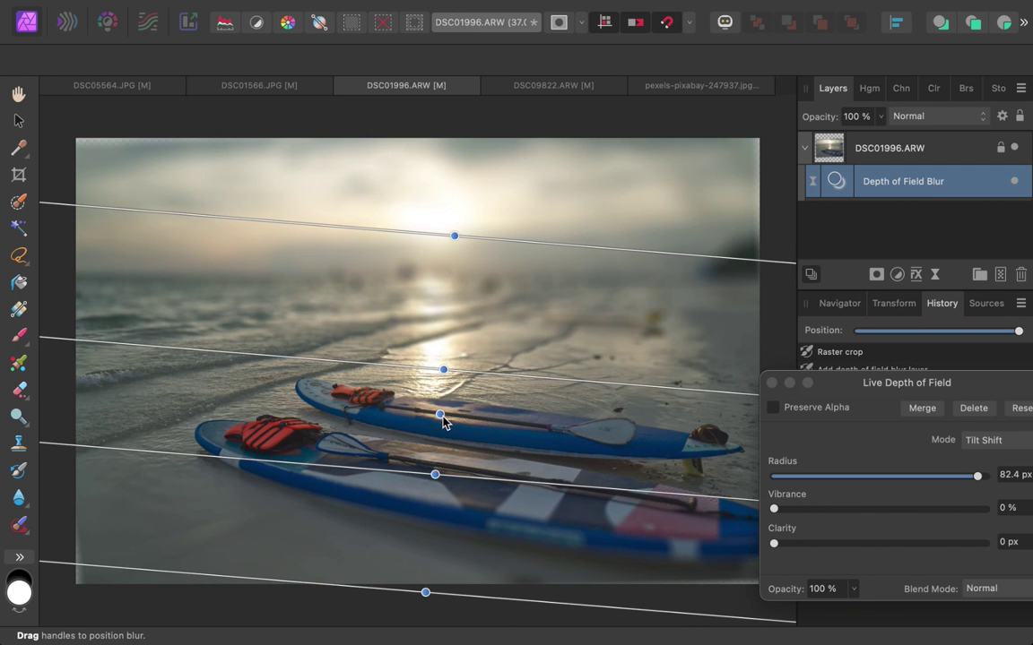
pyautogui.moveTo(443, 418); pyautogui.dragTo(447, 403)
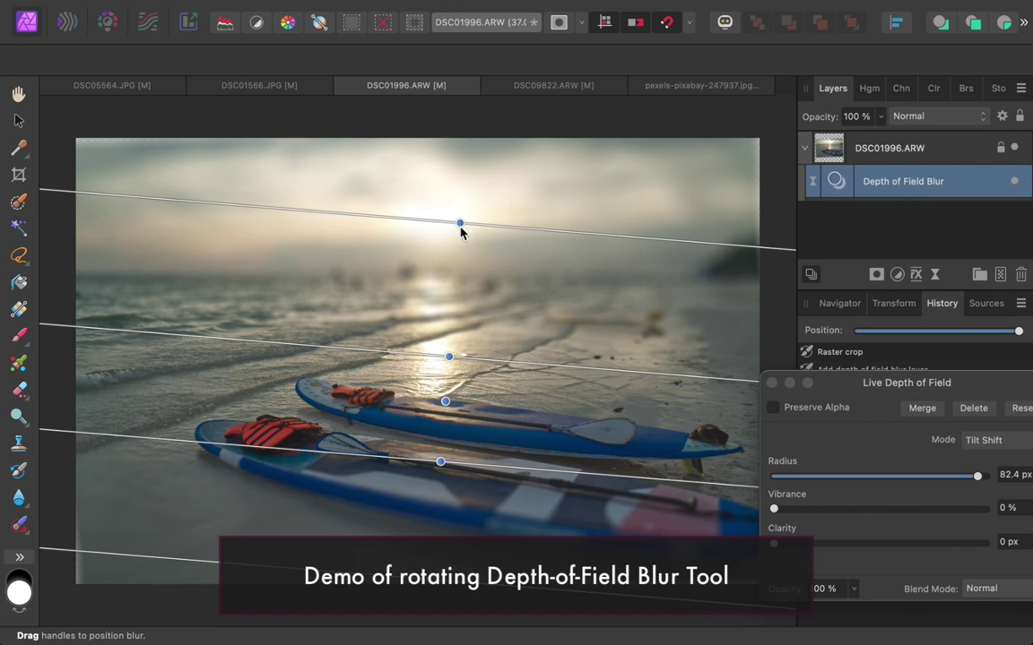
pyautogui.moveTo(461, 229); pyautogui.dragTo(457, 263)
pyautogui.moveTo(441, 463); pyautogui.dragTo(439, 443)
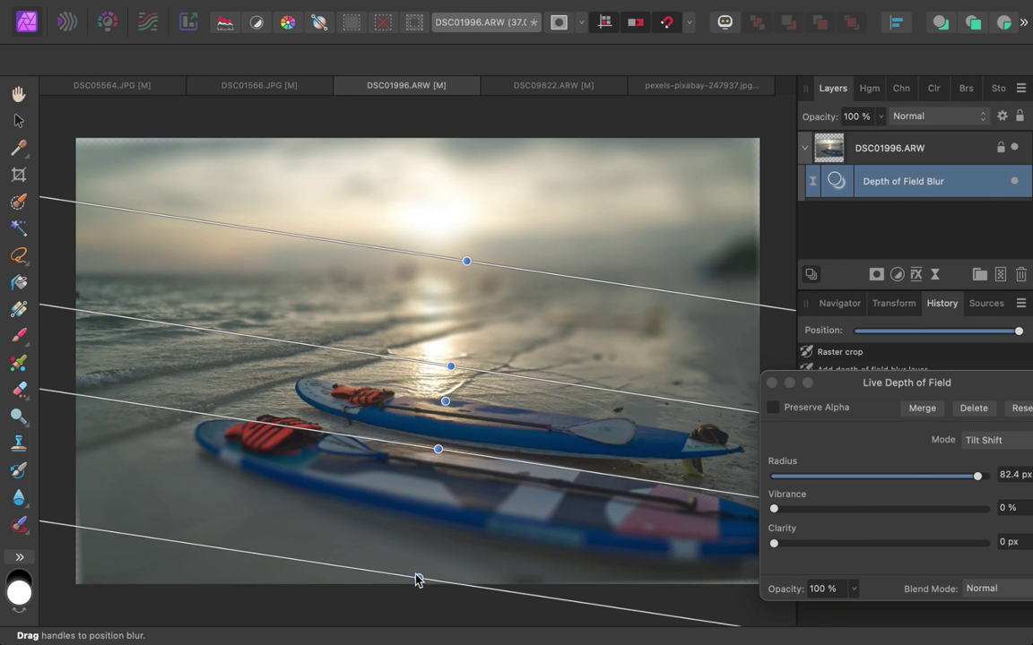
pyautogui.moveTo(418, 579)
pyautogui.mouseDown()
pyautogui.moveTo(439, 492)
pyautogui.moveTo(410, 592)
pyautogui.moveTo(417, 587)
pyautogui.mouseUp()
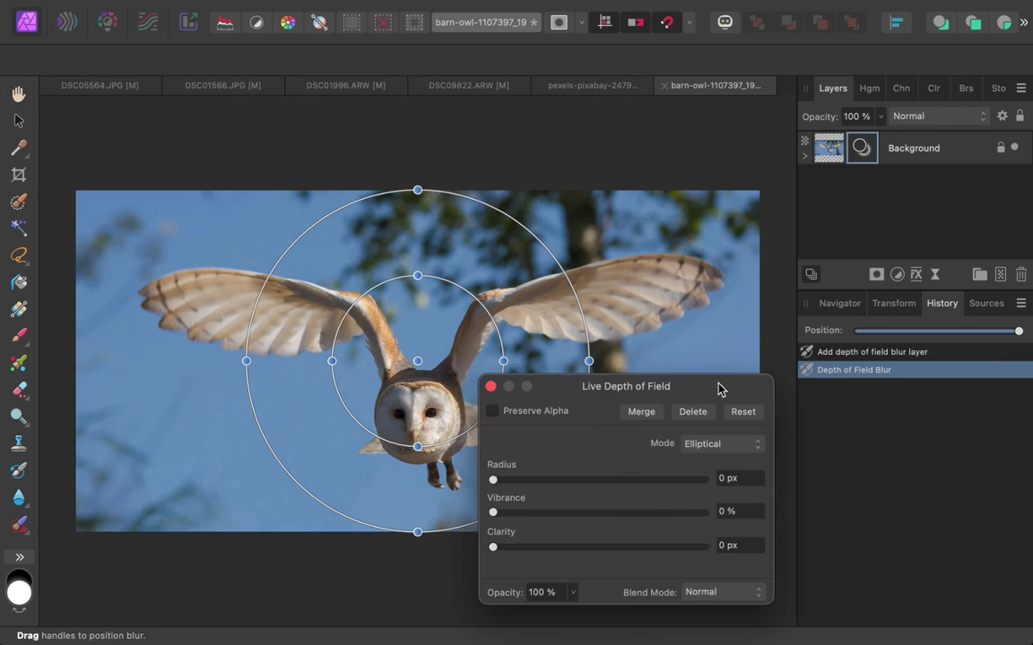
# Step: Set the elliptical blur radius to 56.1 px and center wide, flattened ellipses on the owl's face
pyautogui.moveTo(719, 387); pyautogui.dragTo(890, 359)
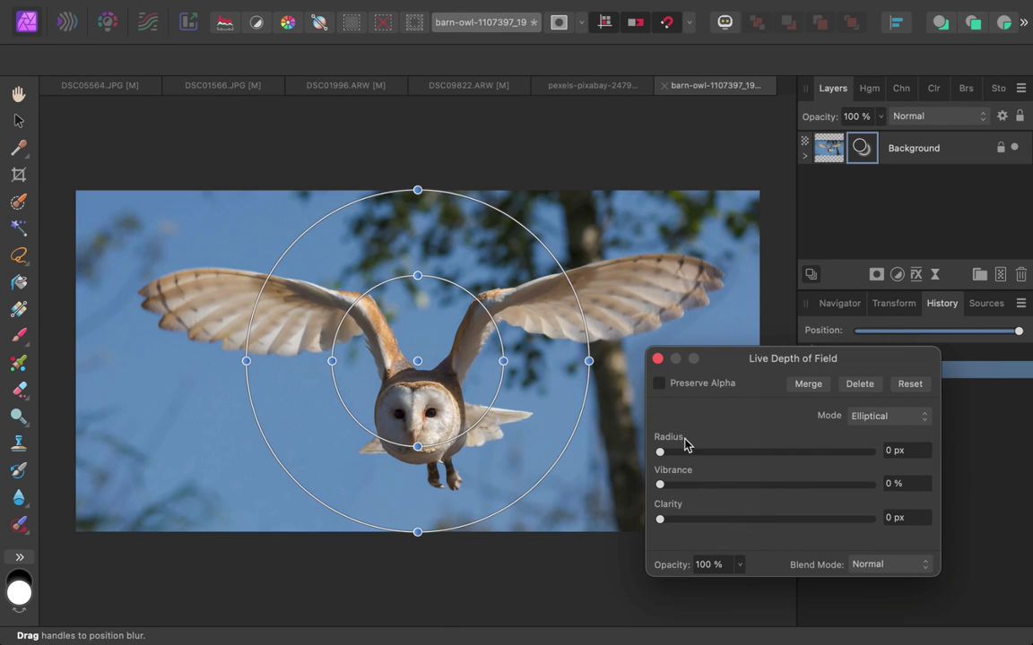
pyautogui.moveTo(660, 457); pyautogui.dragTo(852, 480)
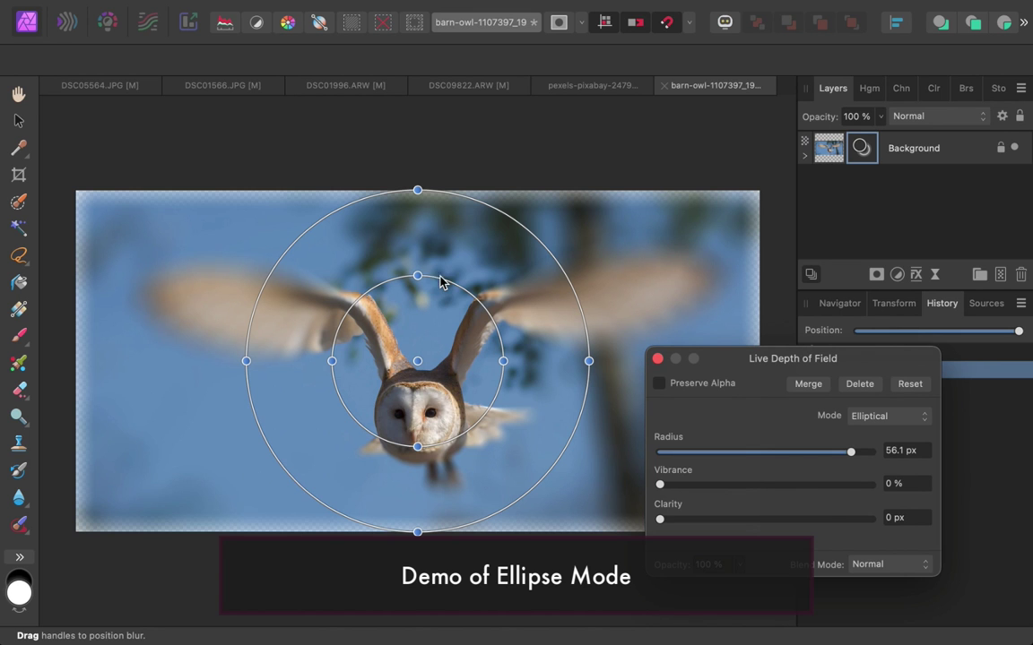
pyautogui.moveTo(246, 361); pyautogui.dragTo(87, 336)
pyautogui.moveTo(404, 531); pyautogui.dragTo(406, 506)
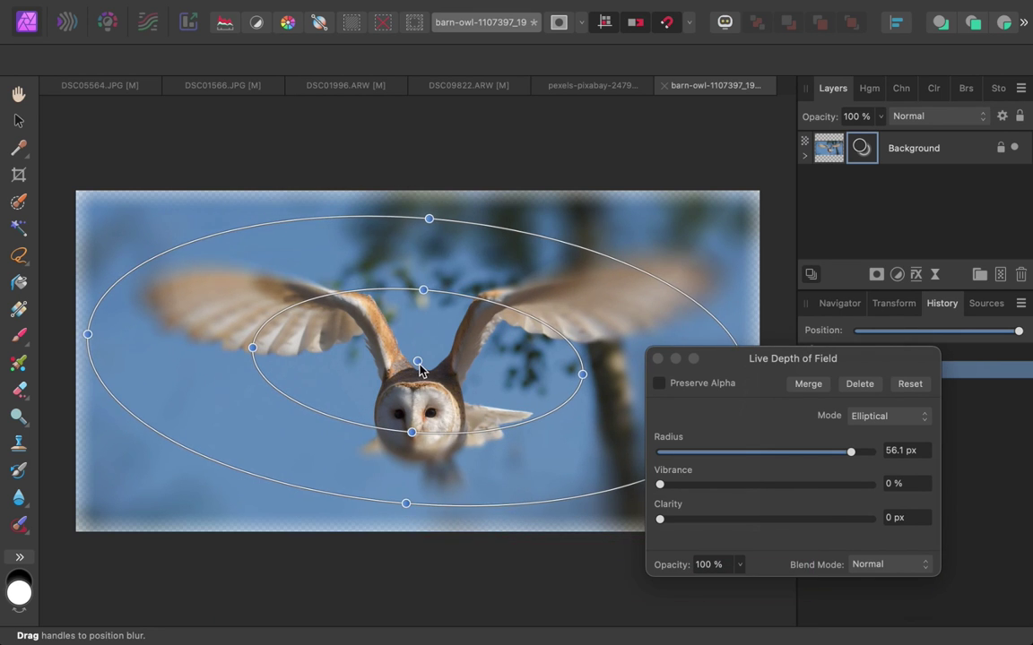
pyautogui.moveTo(418, 363); pyautogui.dragTo(419, 405)
# Step: Rotate, level and squash the ellipses so the sharp zone stretches across the owl's wings
pyautogui.moveTo(424, 332)
pyautogui.mouseDown()
pyautogui.moveTo(431, 293)
pyautogui.moveTo(417, 315)
pyautogui.moveTo(430, 326)
pyautogui.mouseUp()
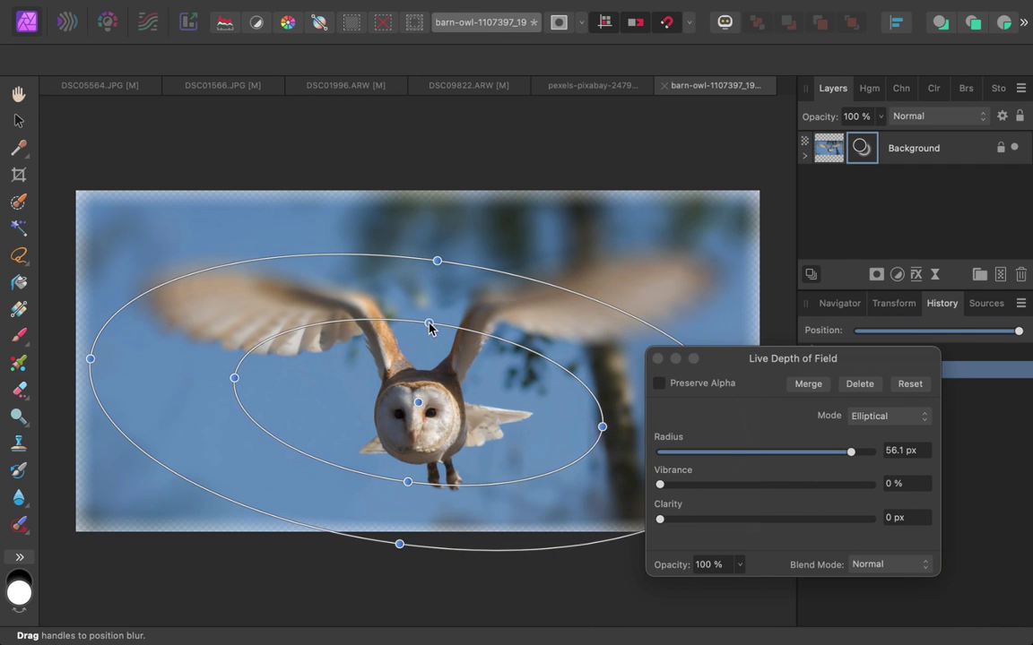
pyautogui.moveTo(435, 262); pyautogui.dragTo(428, 212)
pyautogui.moveTo(234, 396); pyautogui.dragTo(335, 408)
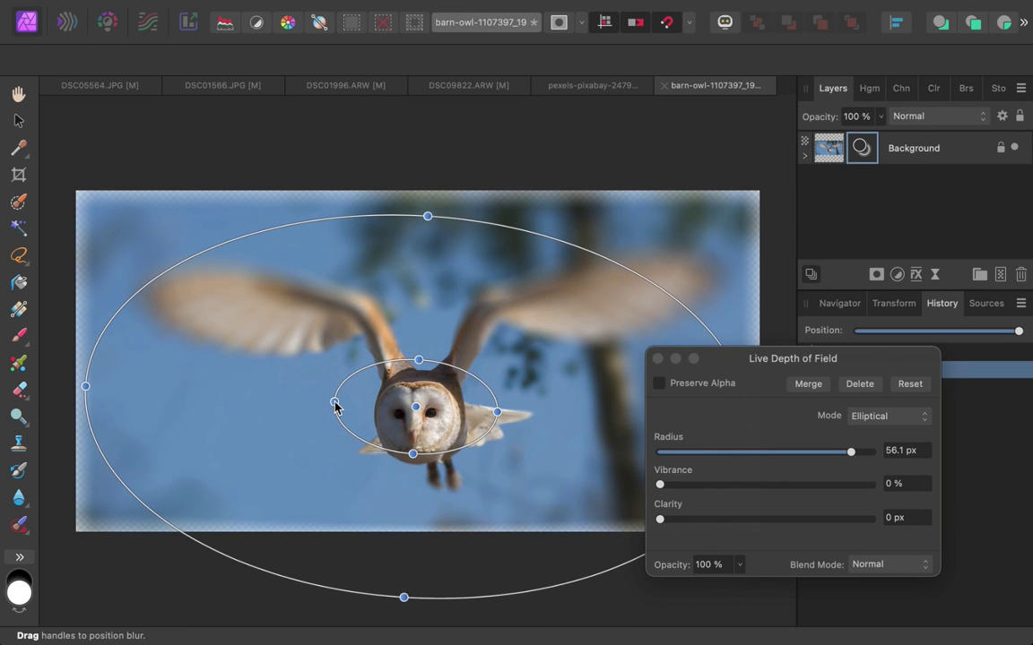
pyautogui.moveTo(431, 216); pyautogui.dragTo(429, 254)
pyautogui.moveTo(419, 360); pyautogui.dragTo(423, 404)
pyautogui.moveTo(421, 251); pyautogui.dragTo(417, 302)
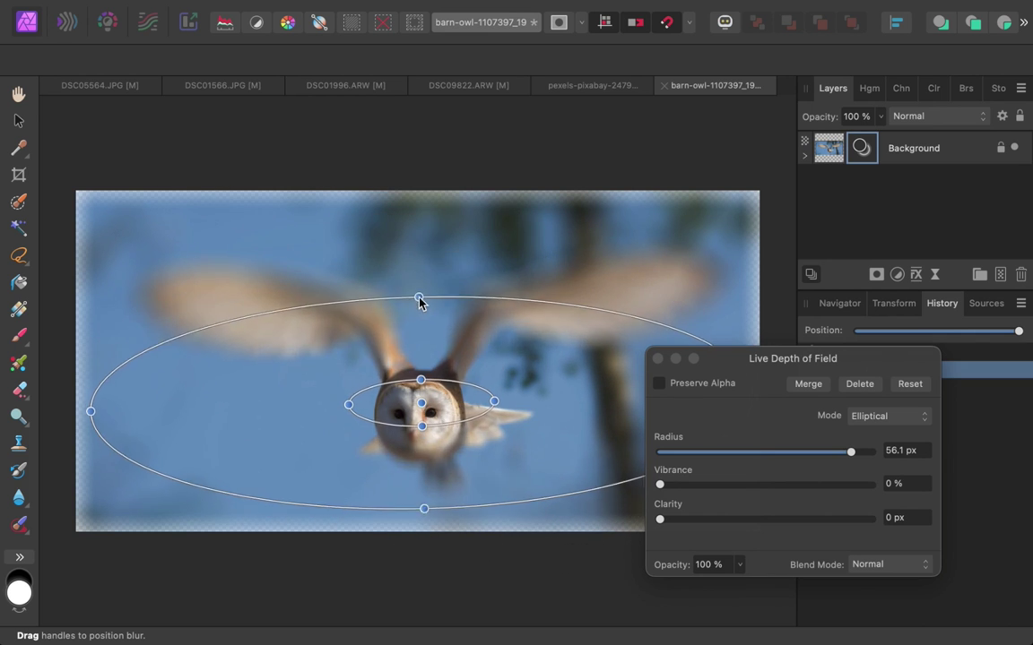
pyautogui.moveTo(421, 437); pyautogui.dragTo(423, 475)
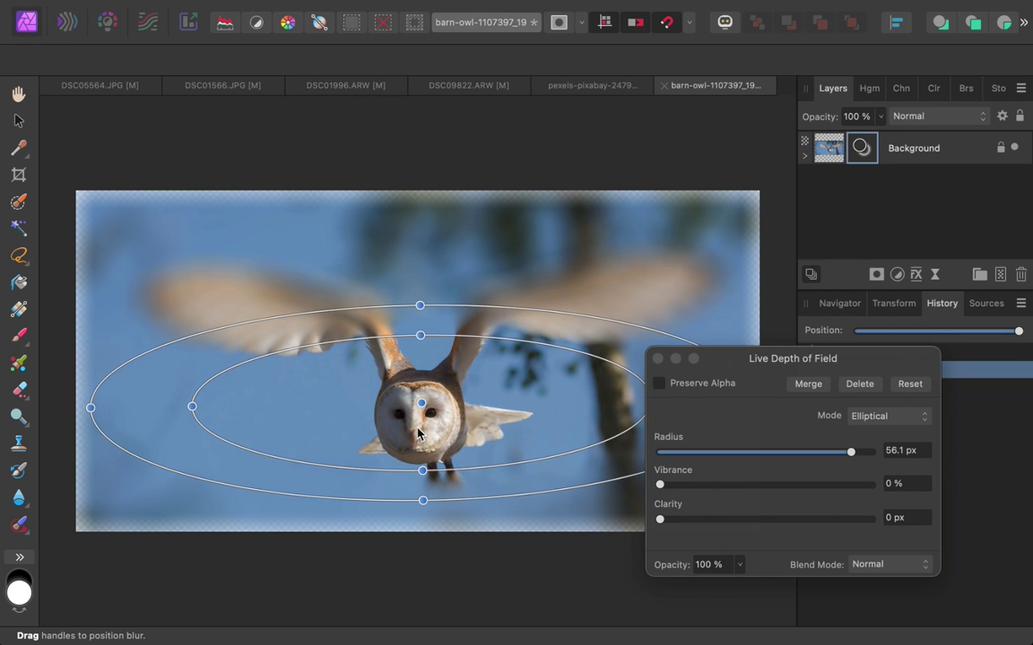
# Step: Shrink the inner sharp ellipse around the owl's face and stand the outer ellipse upright
pyautogui.moveTo(421, 306)
pyautogui.mouseDown()
pyautogui.moveTo(424, 272)
pyautogui.moveTo(414, 303)
pyautogui.mouseUp()
pyautogui.moveTo(193, 421); pyautogui.dragTo(292, 416)
pyautogui.moveTo(425, 445); pyautogui.dragTo(427, 476)
pyautogui.moveTo(199, 418); pyautogui.dragTo(229, 402)
pyautogui.moveTo(367, 270); pyautogui.dragTo(420, 214)
pyautogui.moveTo(250, 408); pyautogui.dragTo(325, 407)
pyautogui.moveTo(425, 462); pyautogui.dragTo(427, 477)
# Step: Tilt the outer blur ellipse and reshape the inner sharp ellipse around the owl's head
pyautogui.scroll(3, 426, 477)
pyautogui.scroll(-4, 427, 477)
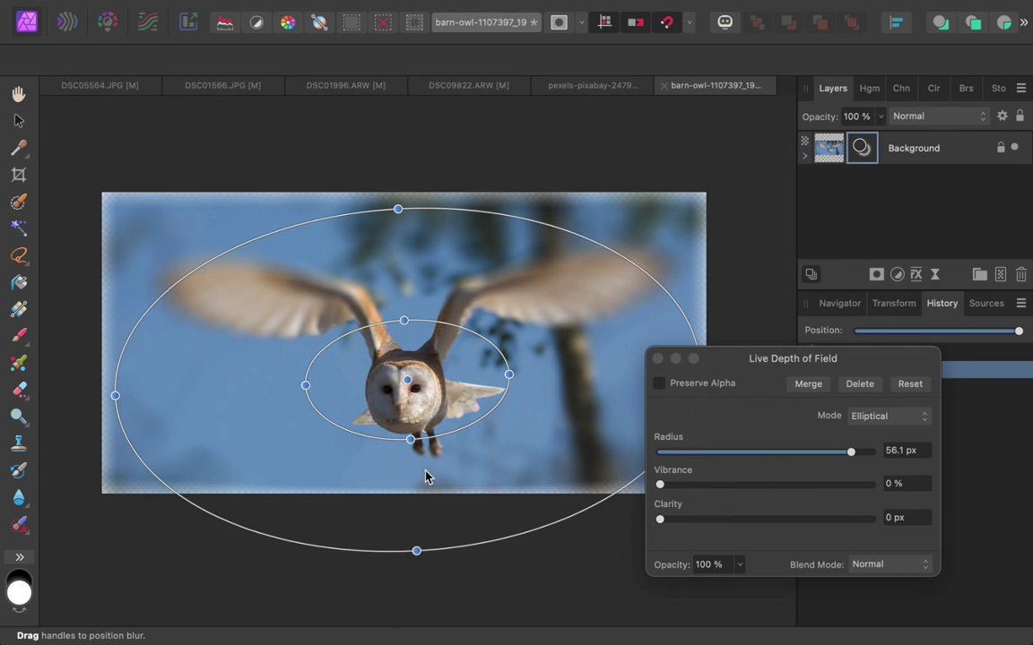
pyautogui.scroll(2, 427, 477)
pyautogui.hscroll(4, 530, 521)
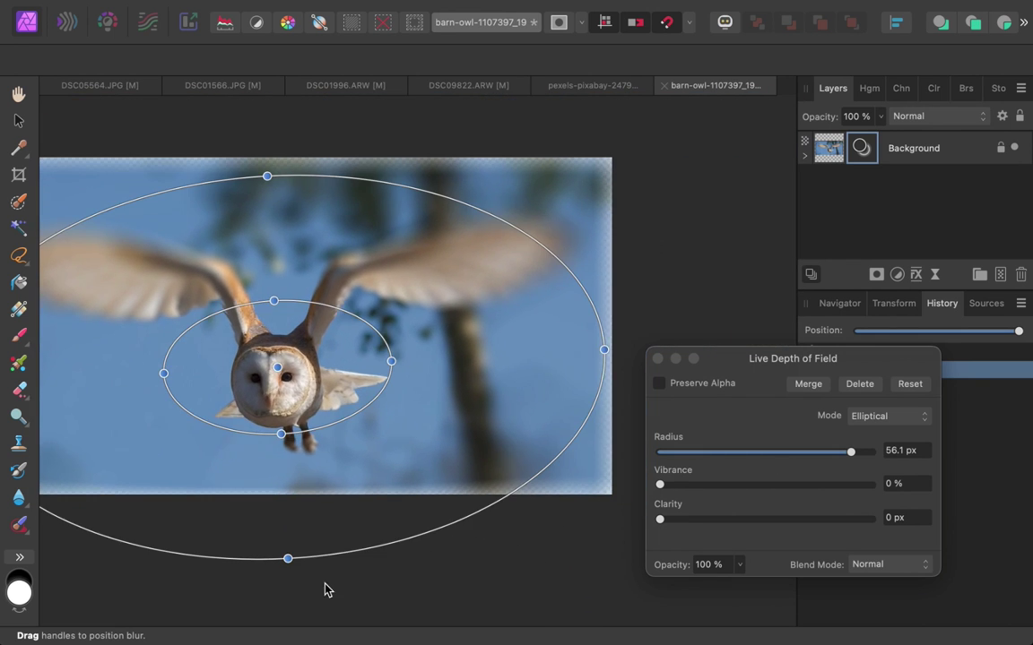
pyautogui.moveTo(289, 561); pyautogui.dragTo(295, 553)
pyautogui.scroll(2, 295, 555)
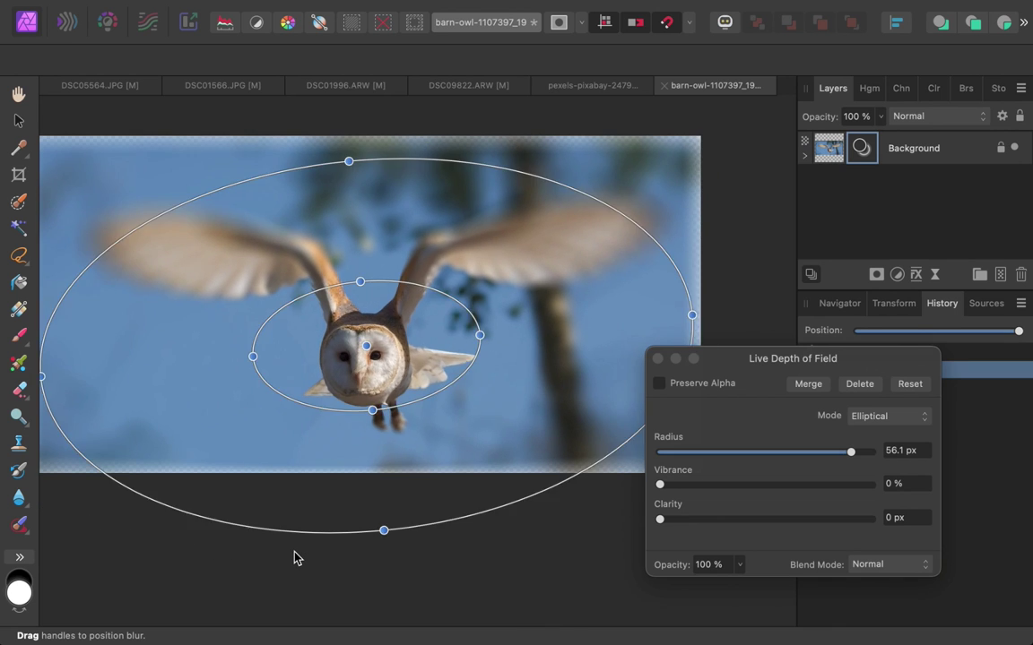
pyautogui.scroll(-3, 297, 558)
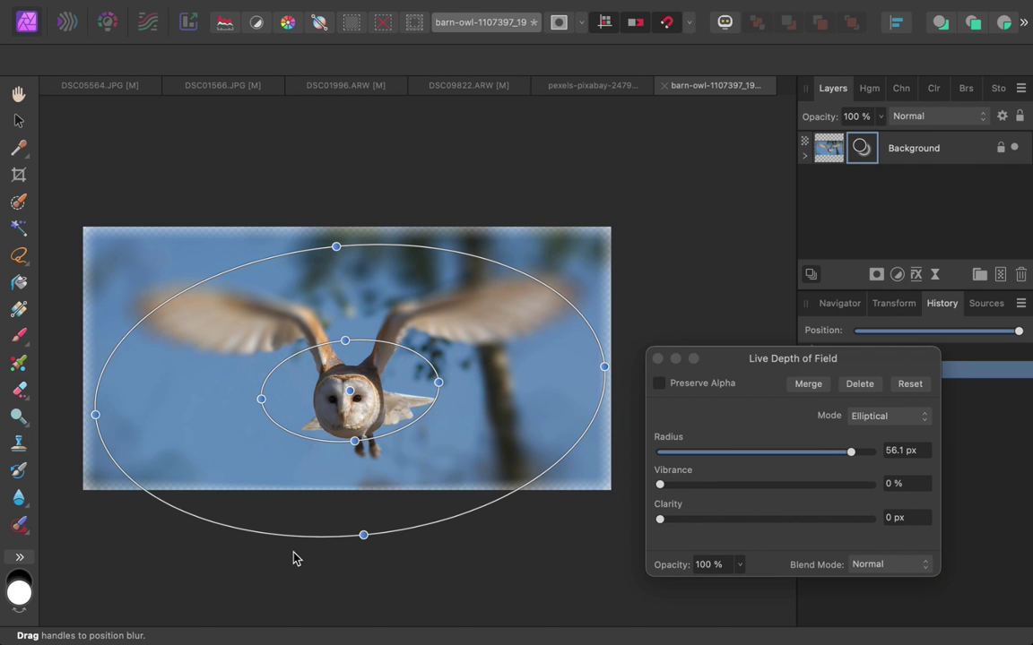
pyautogui.scroll(2, 296, 559)
pyautogui.scroll(-2, 296, 559)
pyautogui.scroll(2, 296, 558)
pyautogui.scroll(-1, 296, 558)
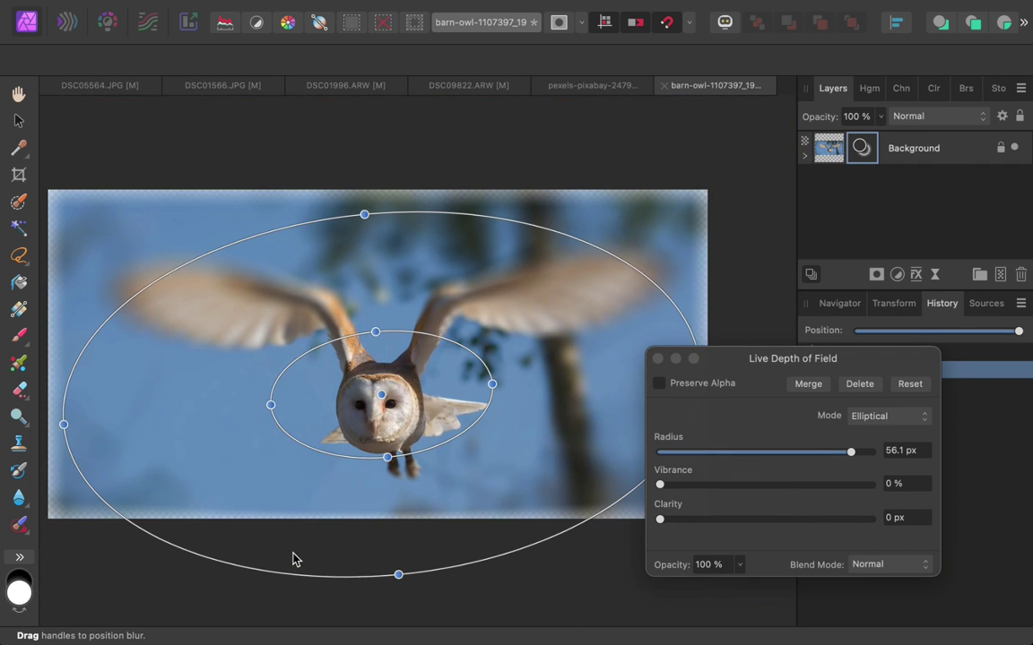
pyautogui.moveTo(277, 405); pyautogui.dragTo(298, 404)
pyautogui.moveTo(382, 443)
pyautogui.mouseDown()
pyautogui.moveTo(392, 460)
pyautogui.moveTo(385, 450)
pyautogui.mouseUp()
# Step: Make the outer ellipse taller and level, and move both ellipses down onto the owl
pyautogui.moveTo(374, 215); pyautogui.dragTo(381, 194)
pyautogui.moveTo(380, 594)
pyautogui.mouseDown()
pyautogui.moveTo(380, 579)
pyautogui.moveTo(381, 597)
pyautogui.mouseUp()
pyautogui.moveTo(382, 337); pyautogui.dragTo(383, 347)
pyautogui.moveTo(381, 394); pyautogui.dragTo(380, 410)
pyautogui.scroll(3, 381, 413)
pyautogui.scroll(-4, 380, 412)
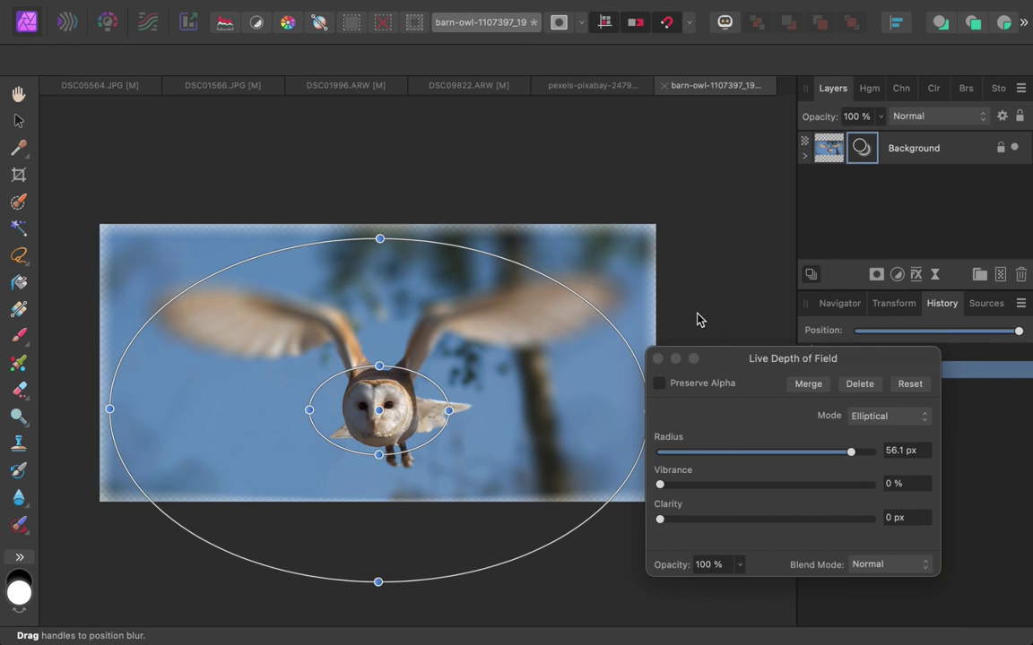
# Step: Switch to the View tool (H) to apply the Depth of Field blur
pyautogui.press('h')
pyautogui.scroll(3, 391, 392)
pyautogui.scroll(-2, 396, 393)
pyautogui.scroll(1, 395, 392)
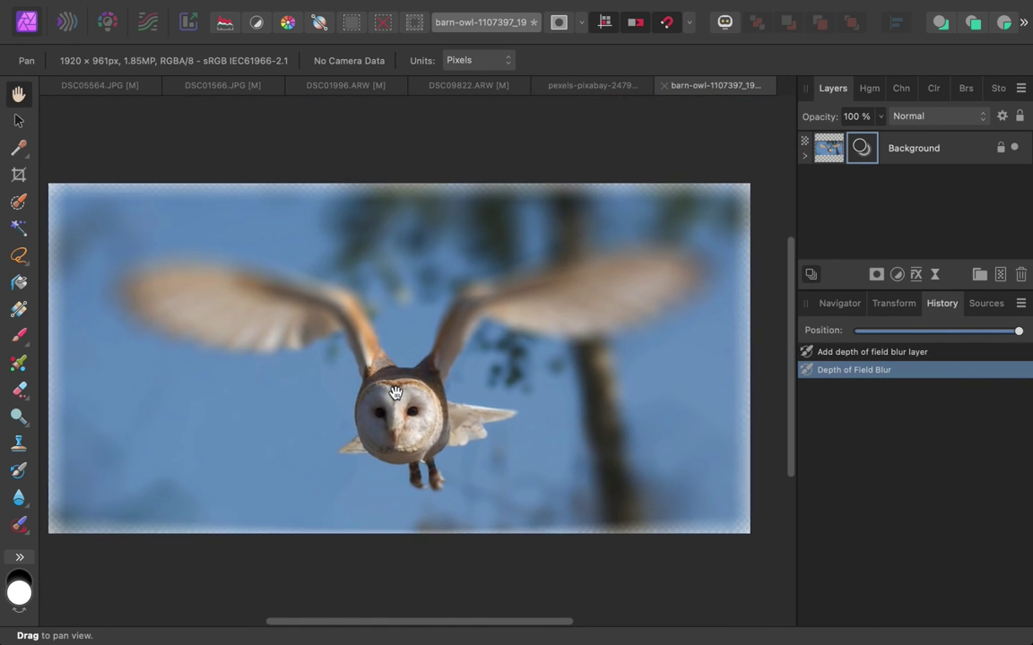